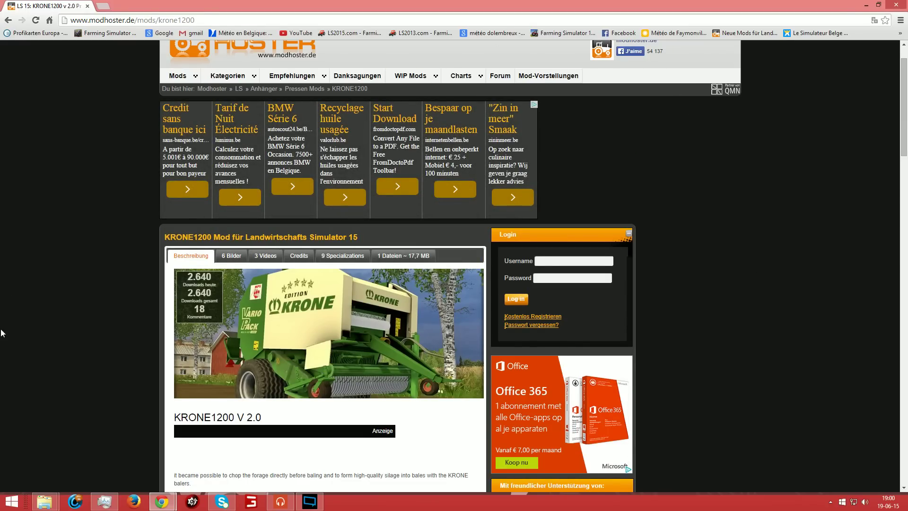
- Look over the KRONE1200 V 2.0 mod page, including its description and download section
scroll(107, 310, "down", 10)
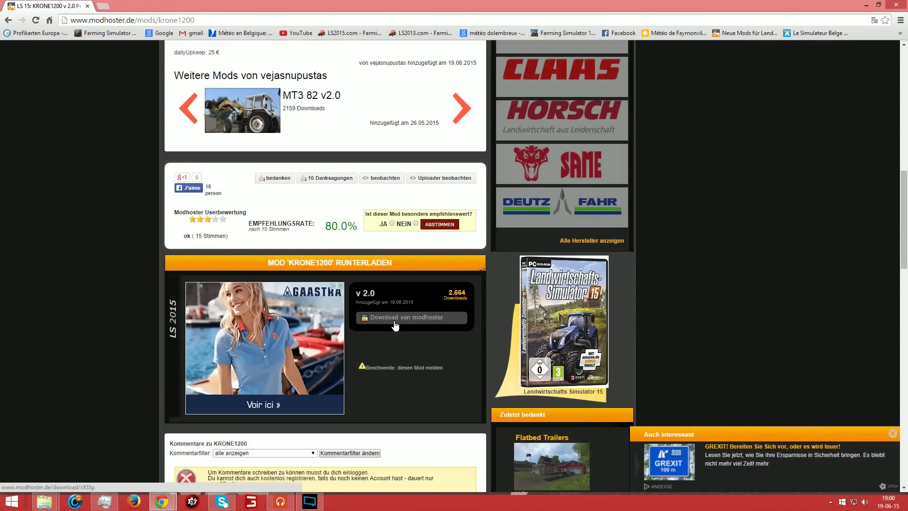
scroll(158, 310, "up", 10)
scroll(151, 369, "down", 8)
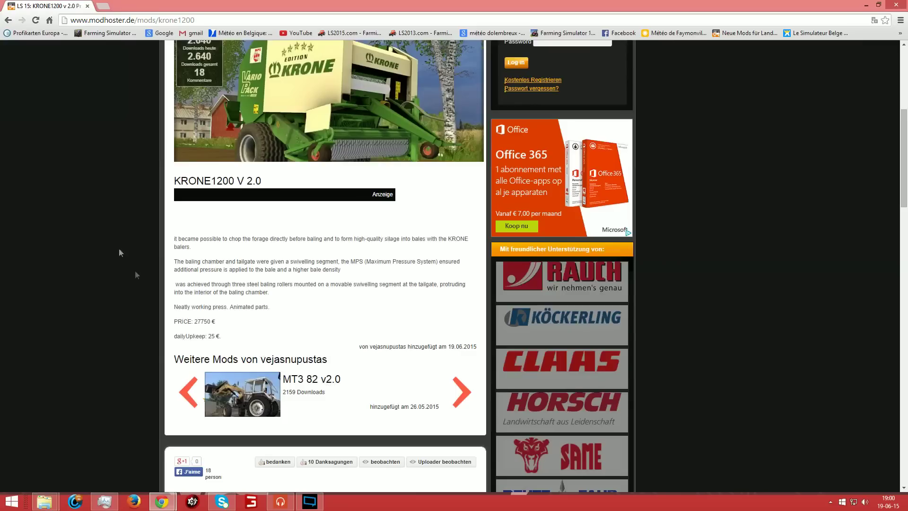
scroll(280, 273, "up", 8)
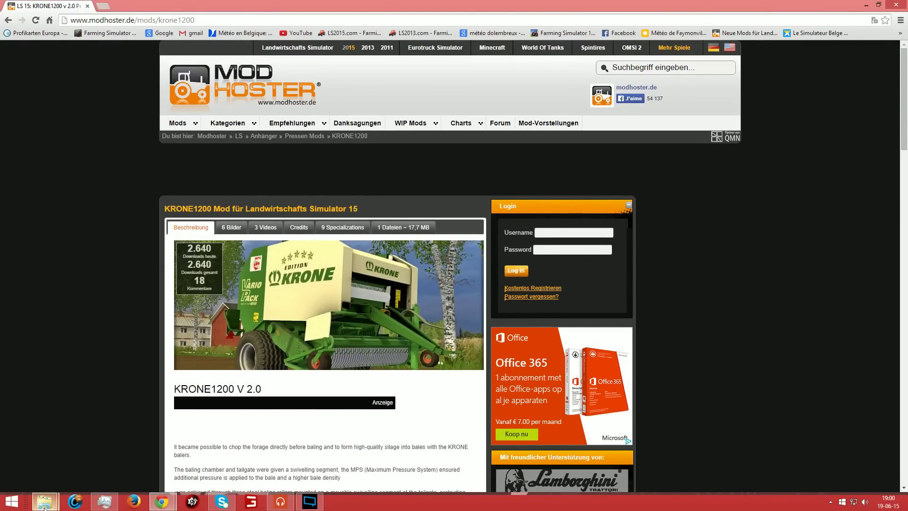
- Switch to the Nouveau dossier (18) folder in File Explorer and place the Krone_1200 ZIP archive in it
mouse_move(44, 501)
left_click(177, 448)
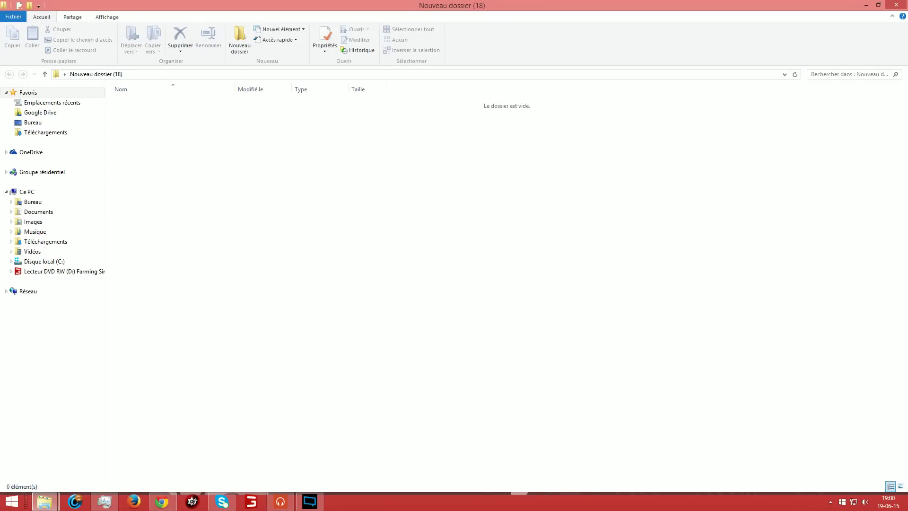
left_click_drag(907, 265, 318, 253)
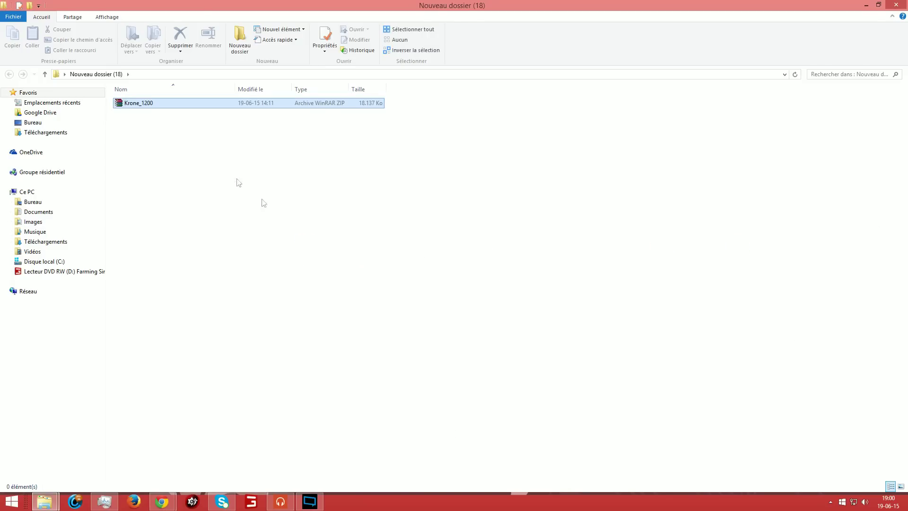
- Extract the Krone_1200 archive into its own Krone_1200 subfolder, open that folder and select all its contents
right_click(150, 105)
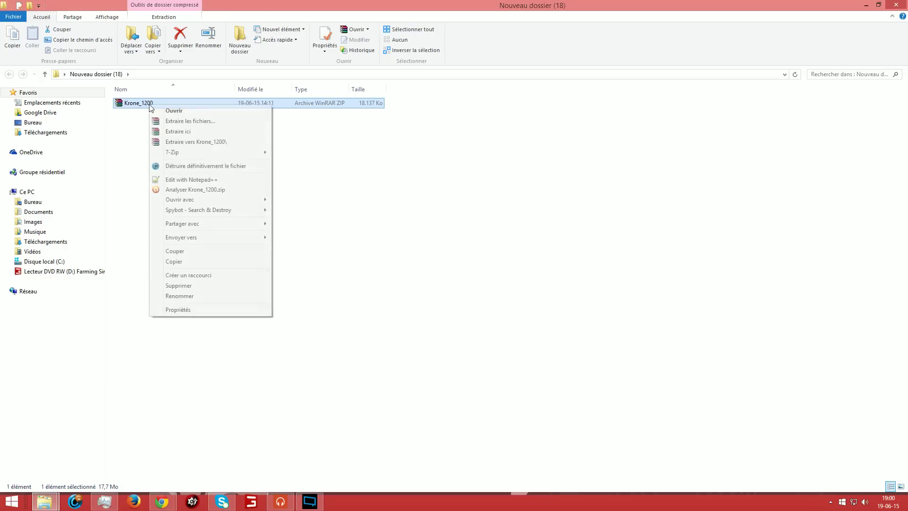
left_click(166, 124)
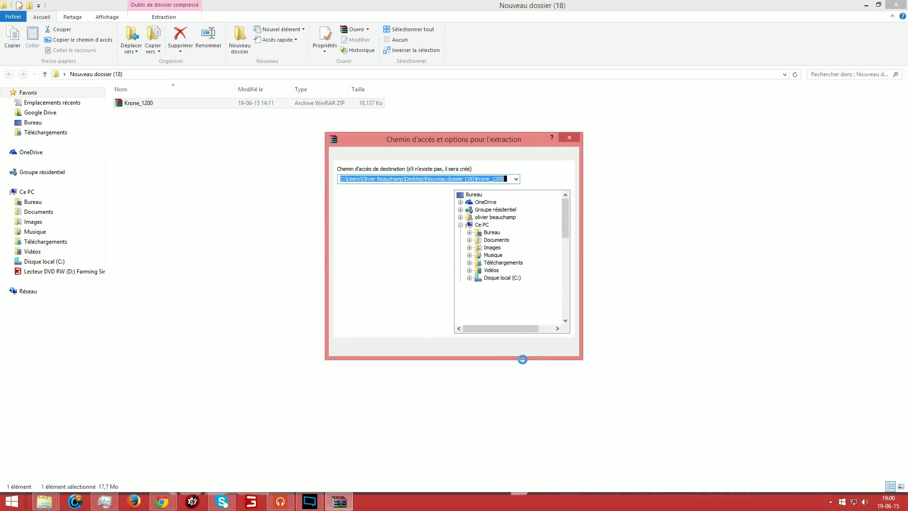
left_click(485, 350)
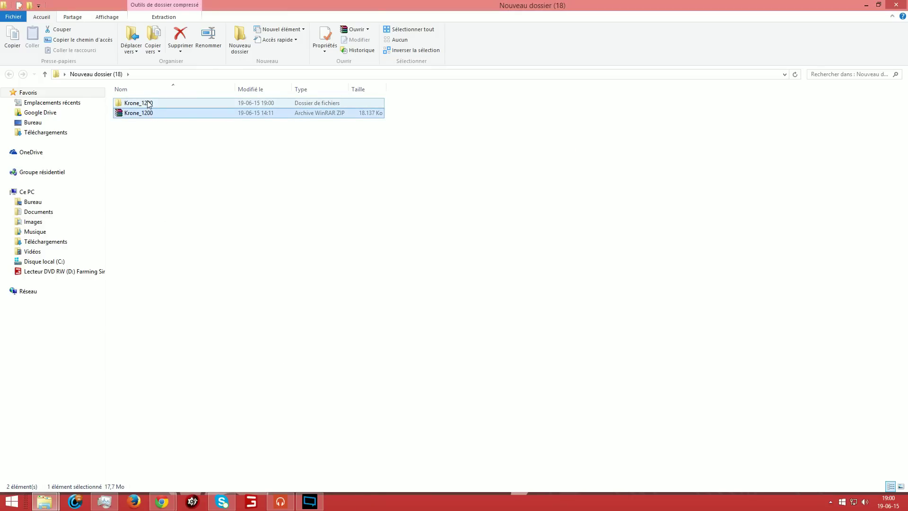
double_click(148, 104)
left_click_drag(177, 284, 173, 98)
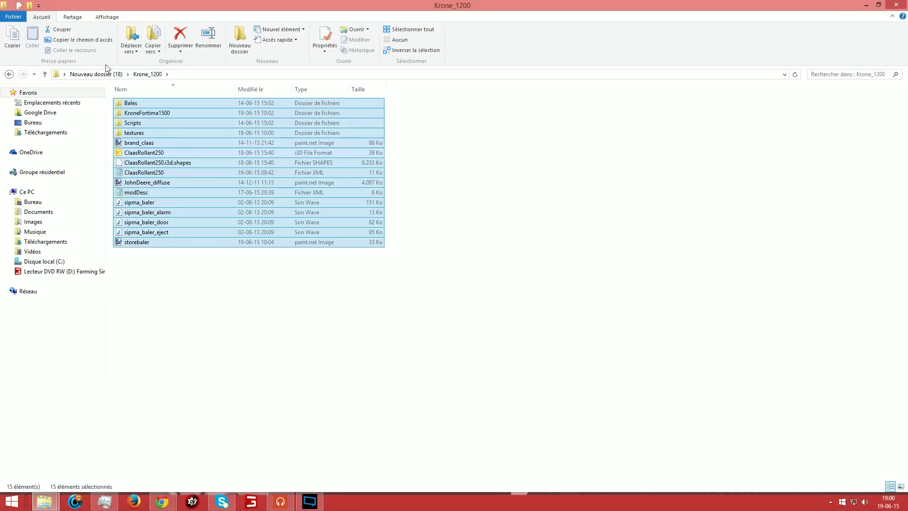
- Return to Nouveau dossier (18) and delete the extracted Krone_1200 folder
key("Delete")
left_click(118, 74)
key("Delete")
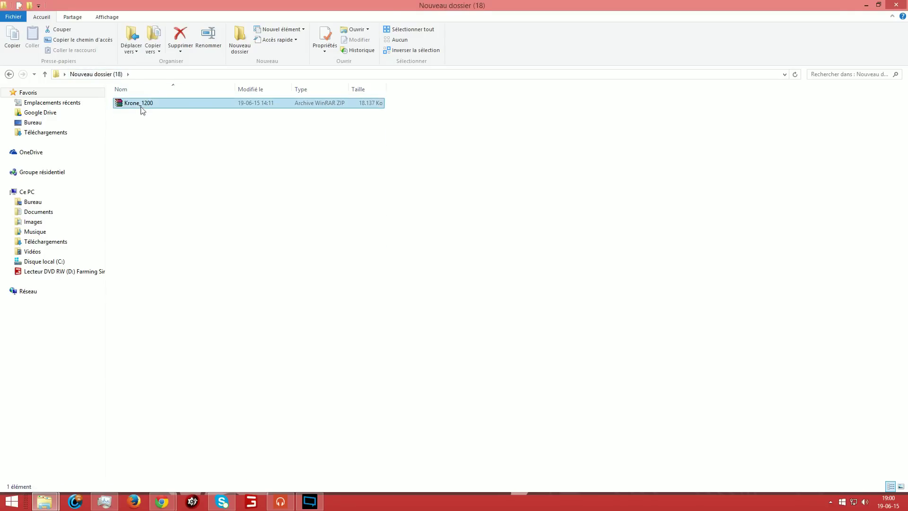
- Extract the Krone_1200 archive's contents directly into the current folder and remove the ZIP archive from it
right_click(143, 110)
left_click(165, 133)
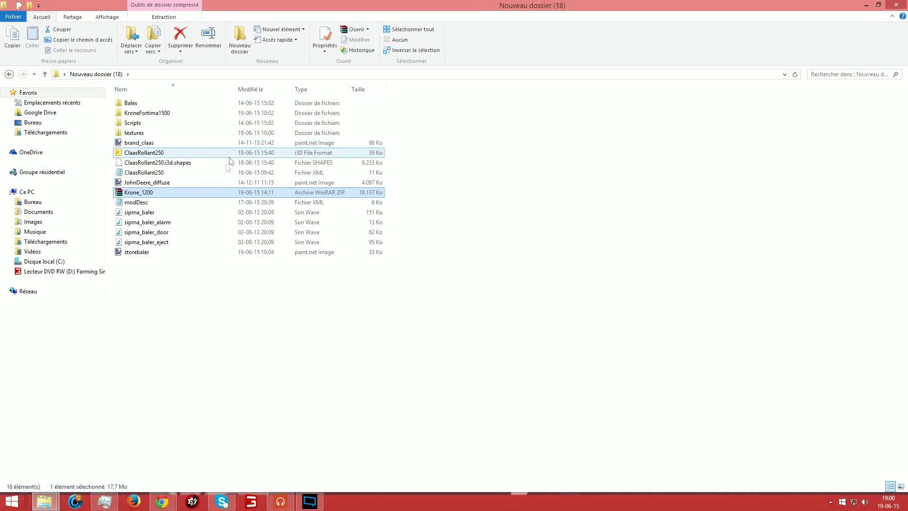
left_click_drag(131, 194, 437, 229)
key("Delete")
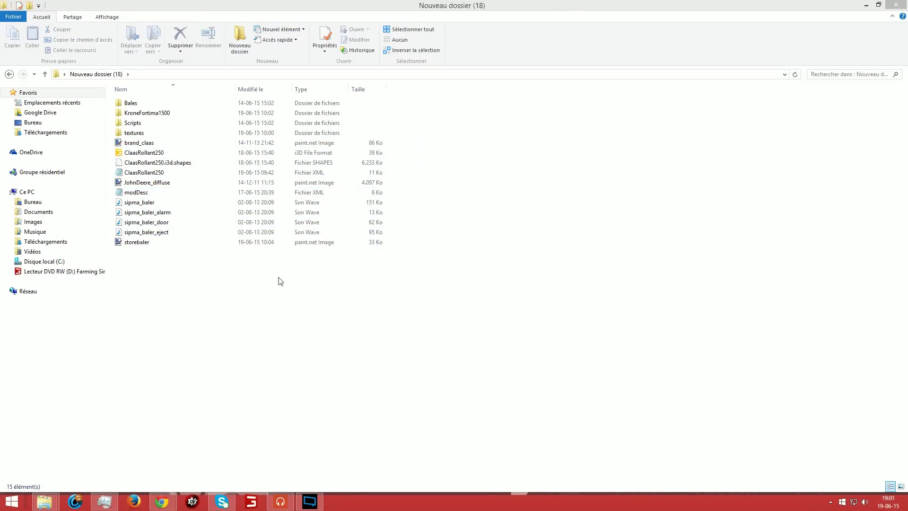
left_click(148, 268)
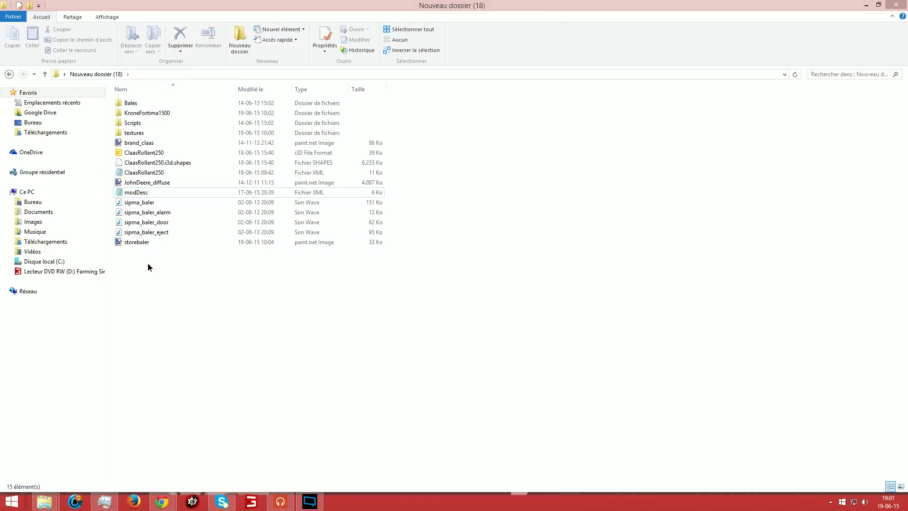
left_click_drag(148, 267, 144, 104)
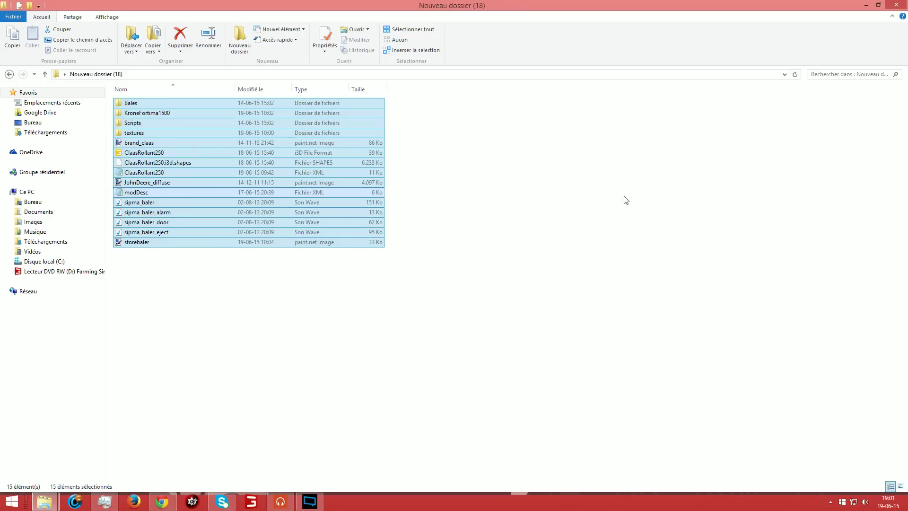
left_click(267, 303)
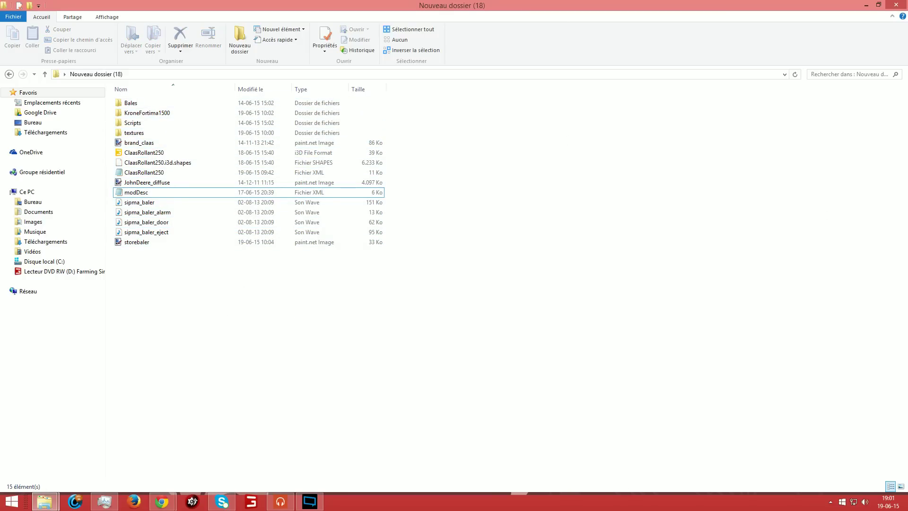
left_click_drag(872, 245, 906, 255)
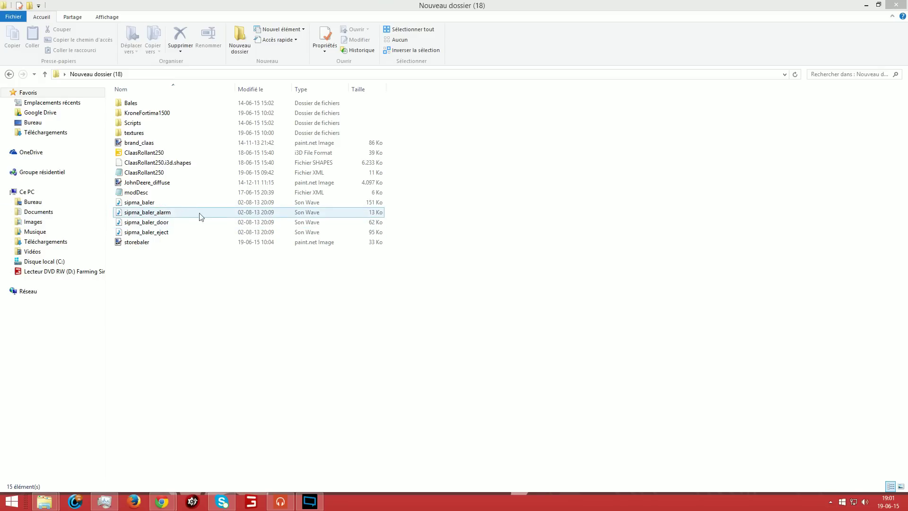
left_click_drag(175, 277, 129, 99)
left_click(213, 265)
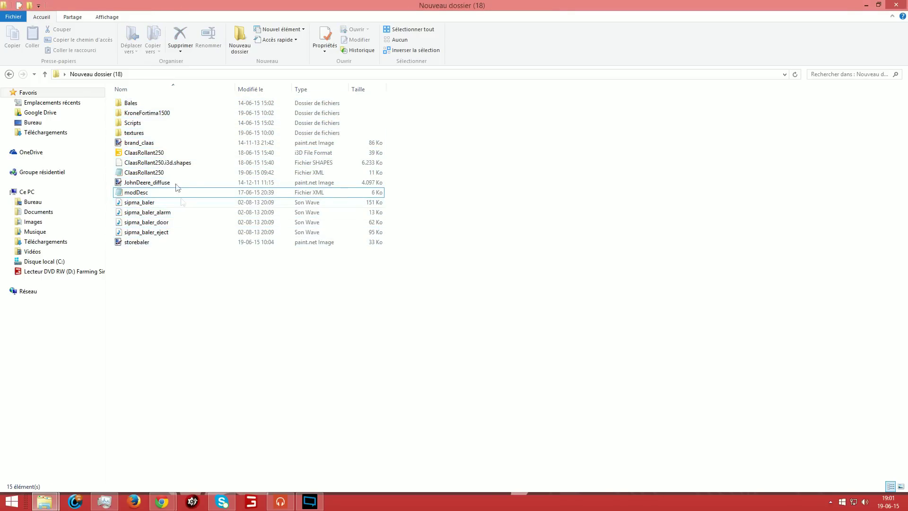
left_click(137, 114)
left_click(136, 134)
left_click(135, 103)
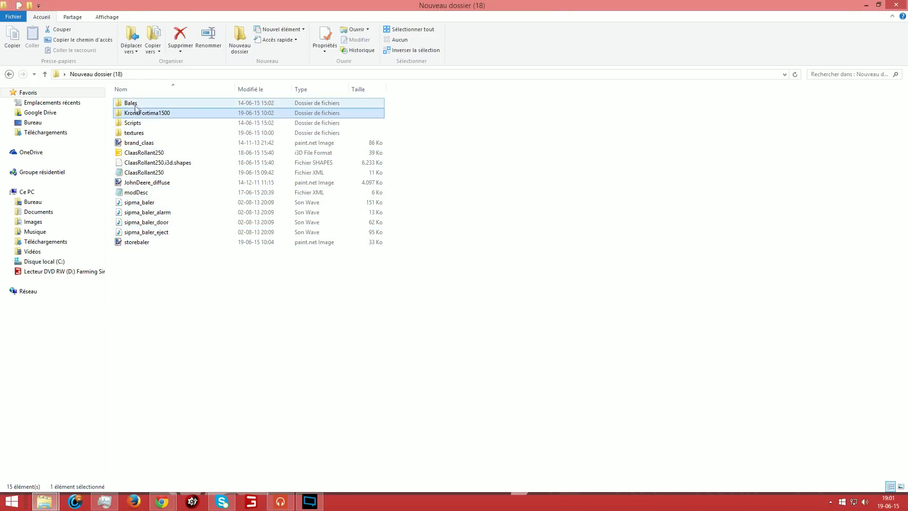
- Open the ClaasRollant250 XML file in Bloc-notes
left_click(142, 174)
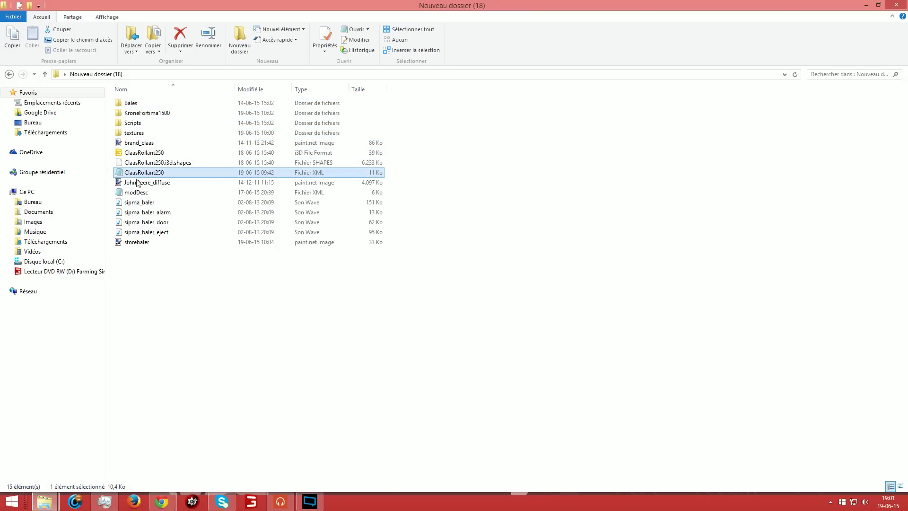
left_click(144, 194)
left_click(149, 175)
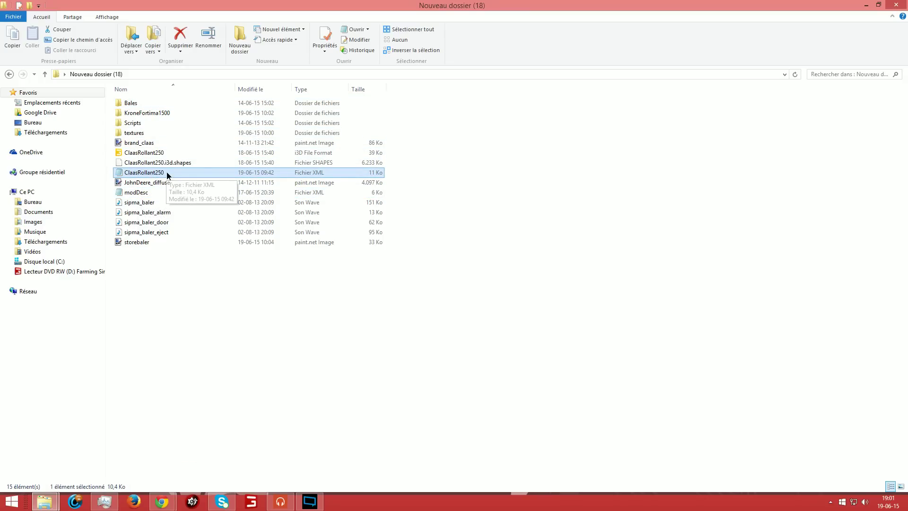
right_click(167, 172)
mouse_move(284, 246)
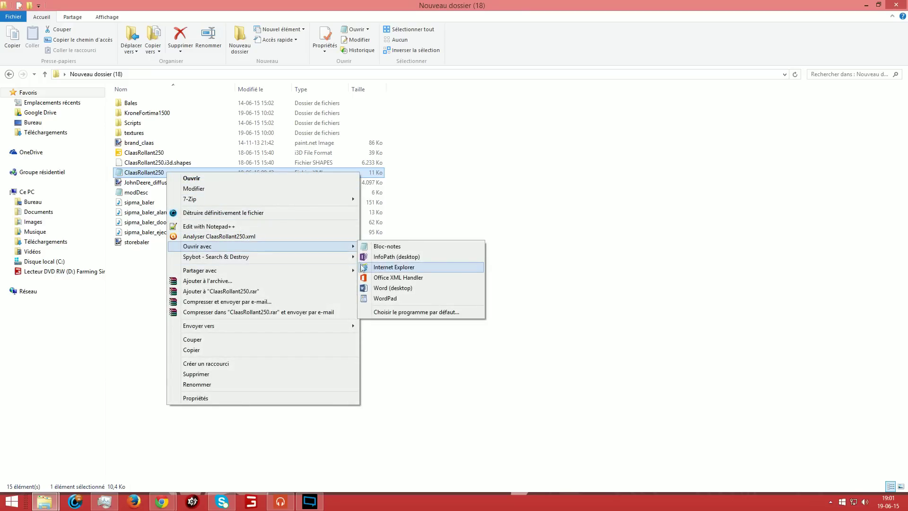
left_click(151, 176)
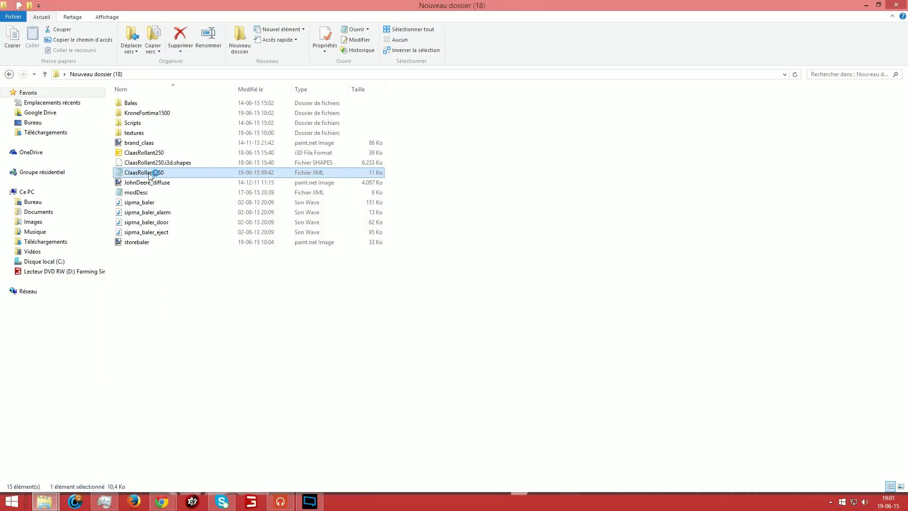
left_click_drag(332, 59, 256, 3)
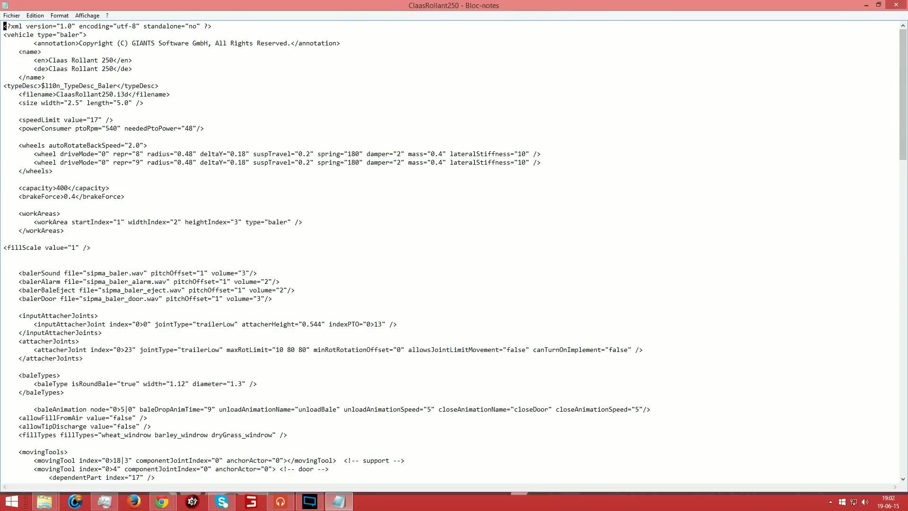
- Switch to the KRONE1200 mod page in Chrome, enlarge the baler's picture, close it and return to the XML file
mouse_move(164, 504)
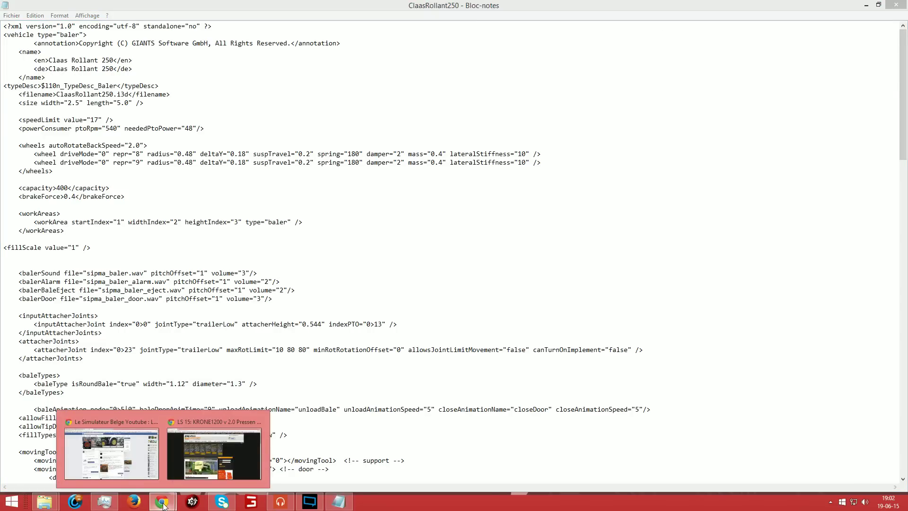
left_click(221, 457)
left_click(303, 348)
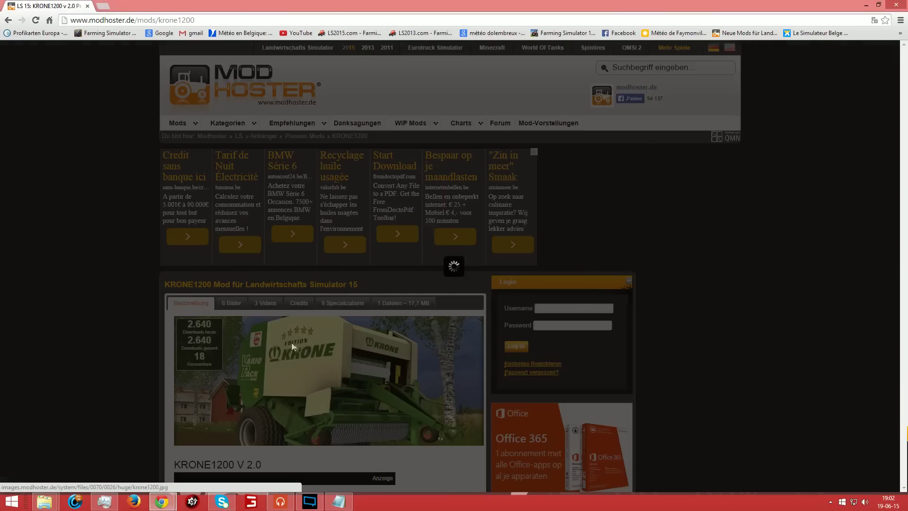
left_click(656, 260)
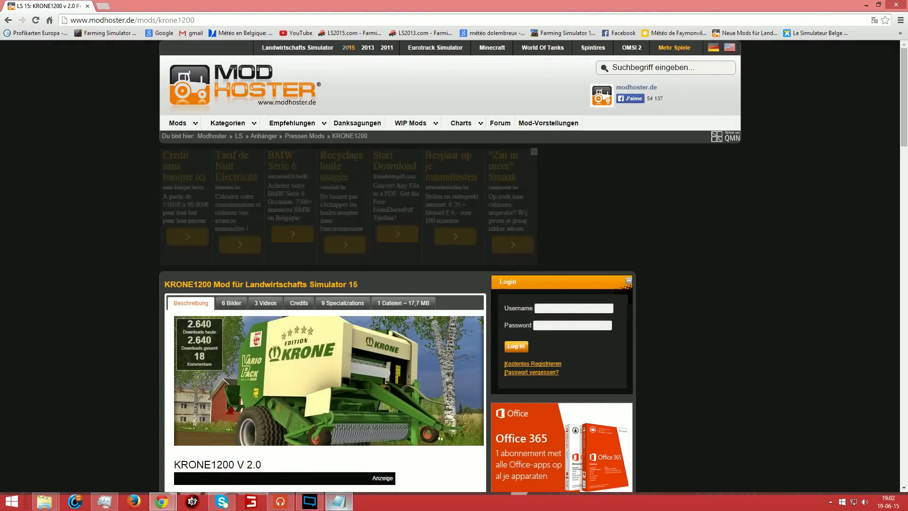
left_click(339, 501)
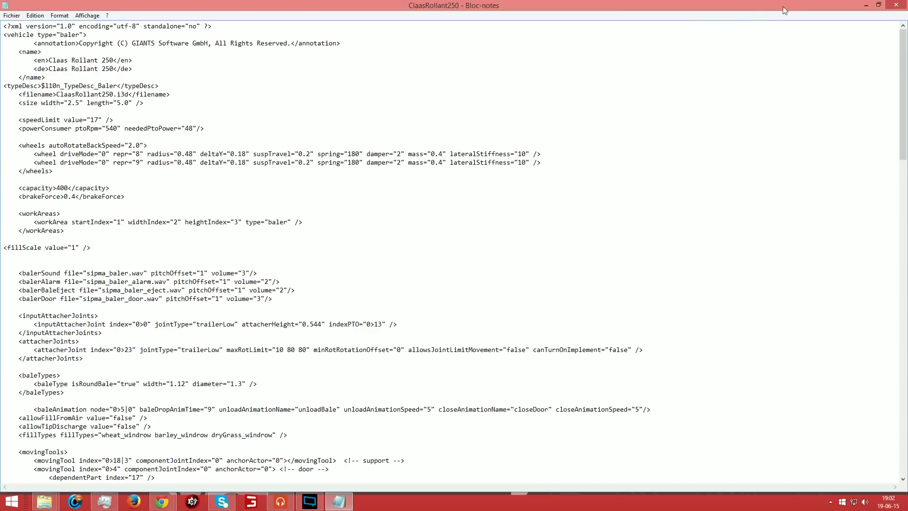
- Examine the ClaasRollant250 XML from beginning to end, including its type description, filename, size, wheel and capacity entries
mouse_move(412, 3)
left_mouse_down()
mouse_move(425, 12)
mouse_move(419, 3)
left_mouse_up()
scroll(454, 251, "down", 20)
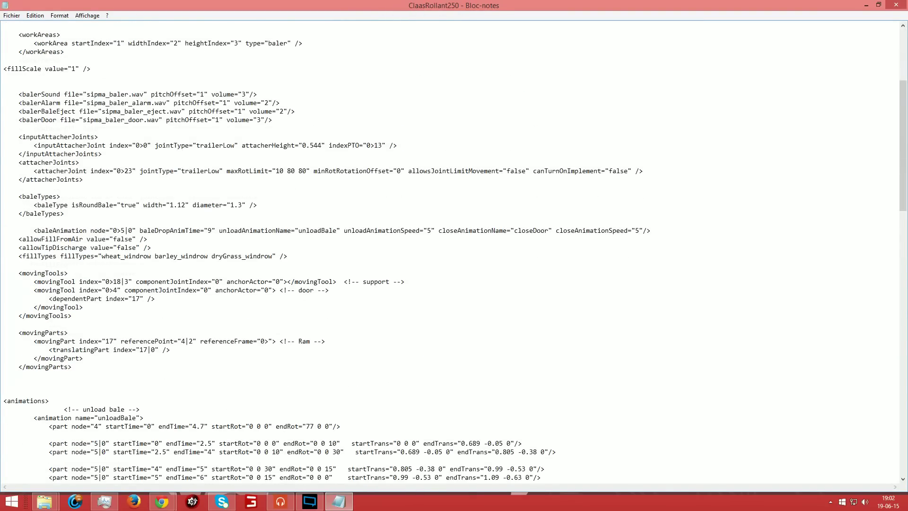
scroll(454, 251, "down", 5)
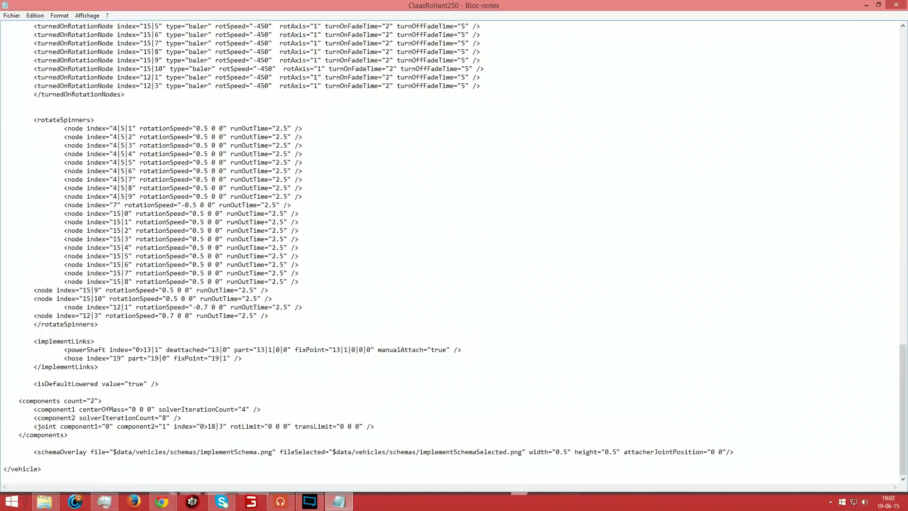
scroll(455, 251, "up", 18)
left_click_drag(3, 349, 243, 392)
scroll(243, 392, "down", 18)
scroll(454, 252, "up", 20)
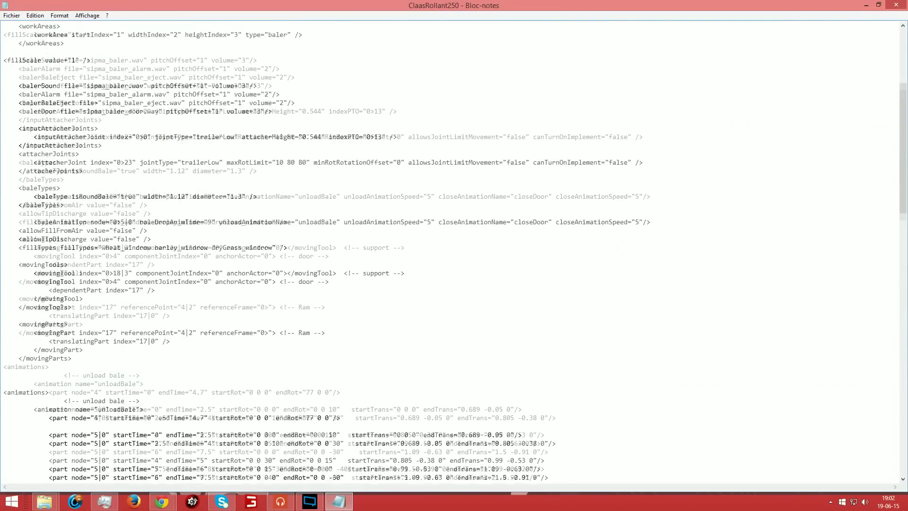
scroll(454, 252, "up", 7)
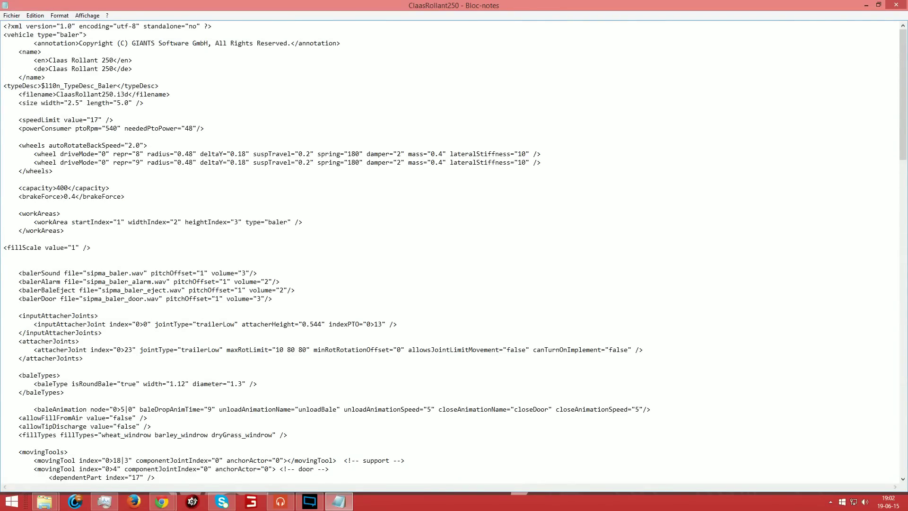
left_click_drag(4, 85, 5, 112)
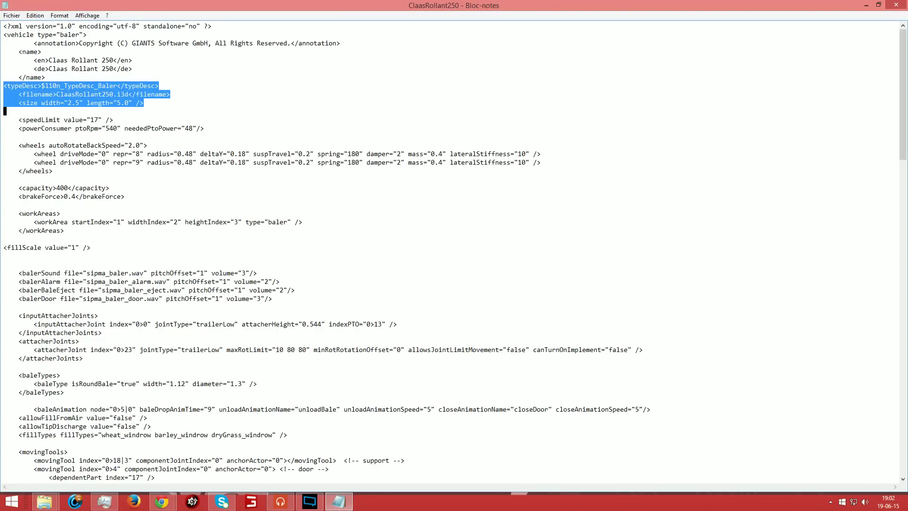
left_click(145, 103)
left_click_drag(193, 128, 27, 196)
left_click(27, 197)
- Set the baler's capacity value to 8000 in the ClaasRollant250 XML
left_click(62, 187)
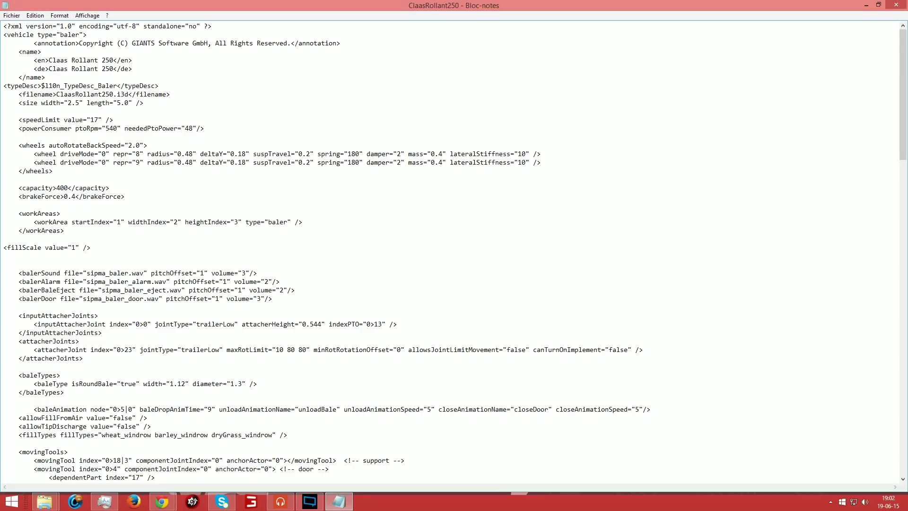
key("BackSpace")
key("BackSpace")
key("BackSpace")
type("8000")
key("BackSpace")
key("BackSpace")
key("BackSpace")
key("BackSpace")
type("8000")
- Close the ClaasRollant250 XML file and save its changes
scroll(2, 107, "down", 1)
scroll(2, 107, "up", 1)
left_click_drag(126, 196, 65, 196)
left_click(16, 188)
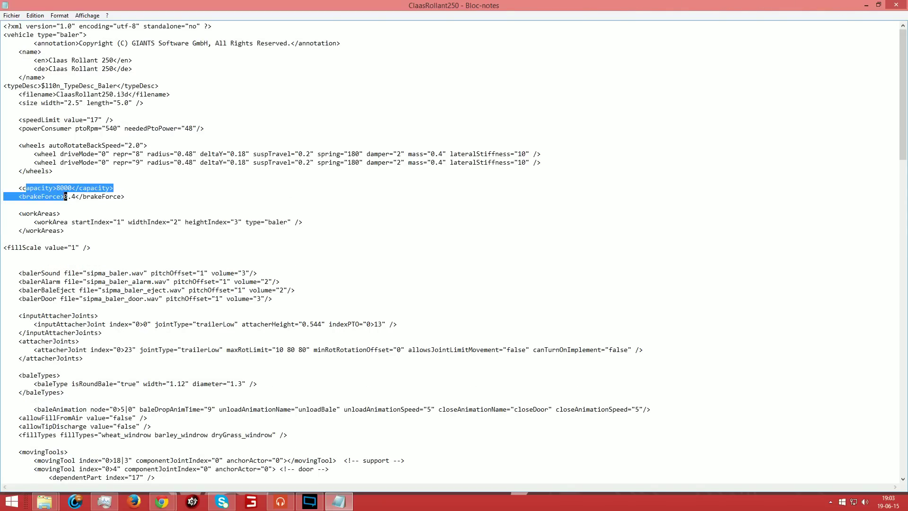
left_click(895, 5)
left_click(397, 259)
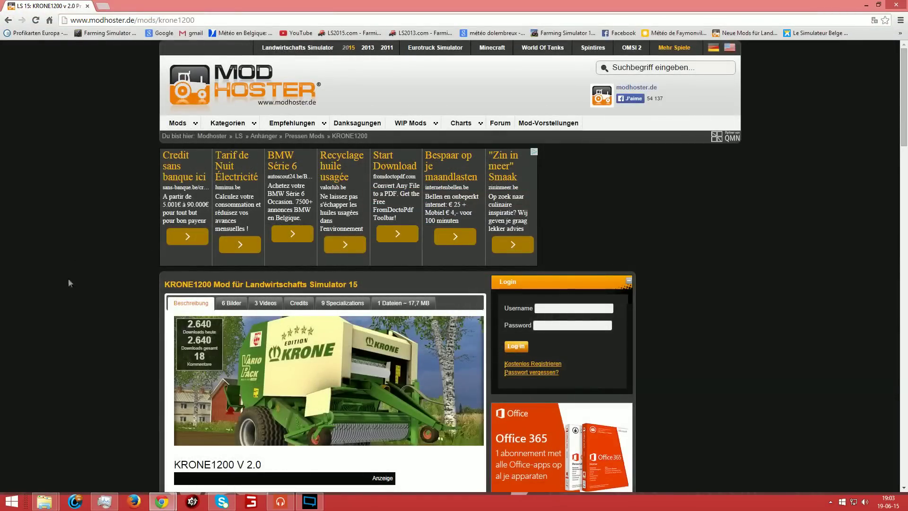
- Open the mod's modDesc file from the extracted folder and set its English title to Krone1200
mouse_move(44, 501)
left_click(151, 447)
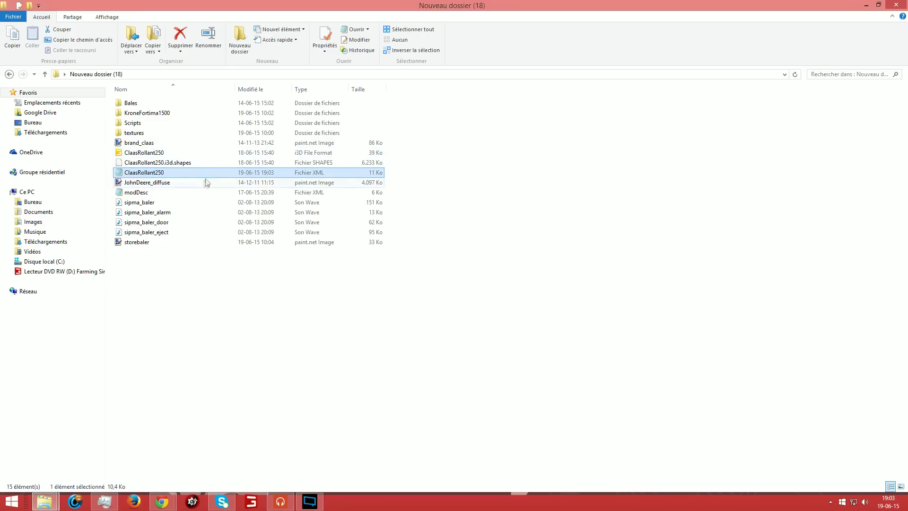
double_click(155, 193)
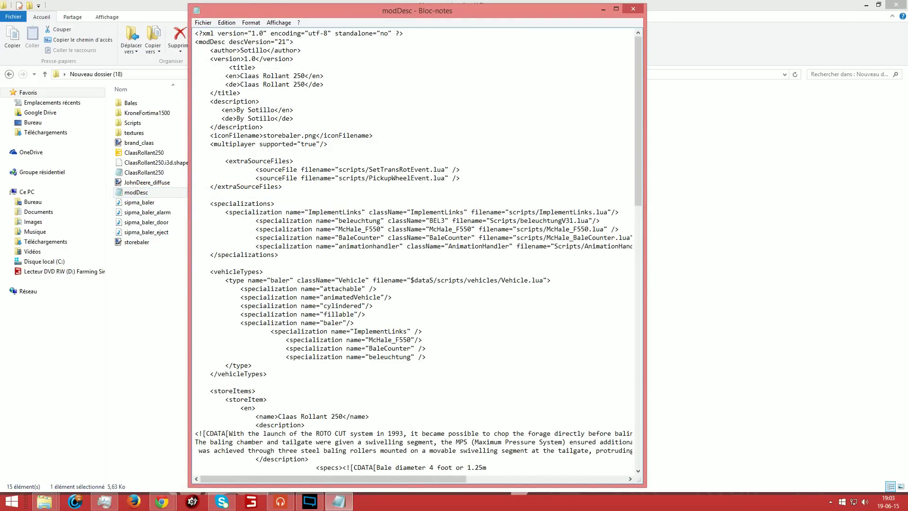
left_click_drag(305, 76, 240, 75)
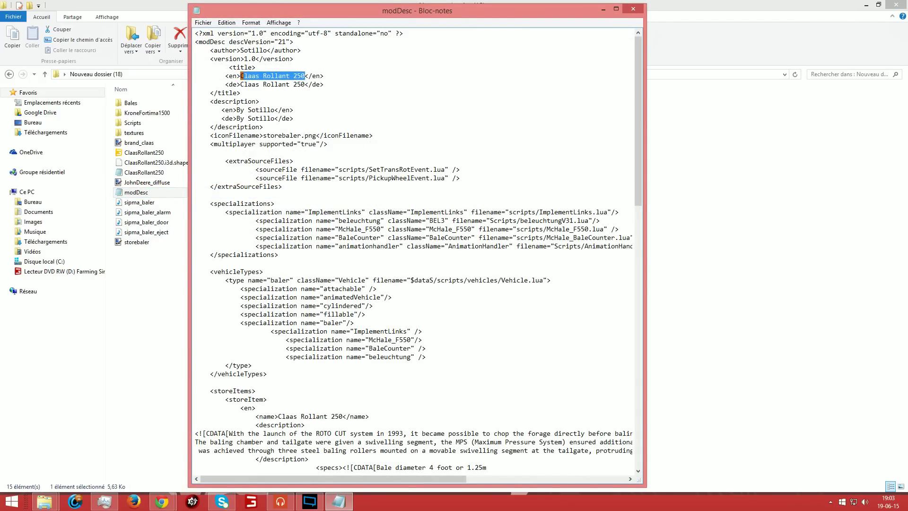
key("BackSpace")
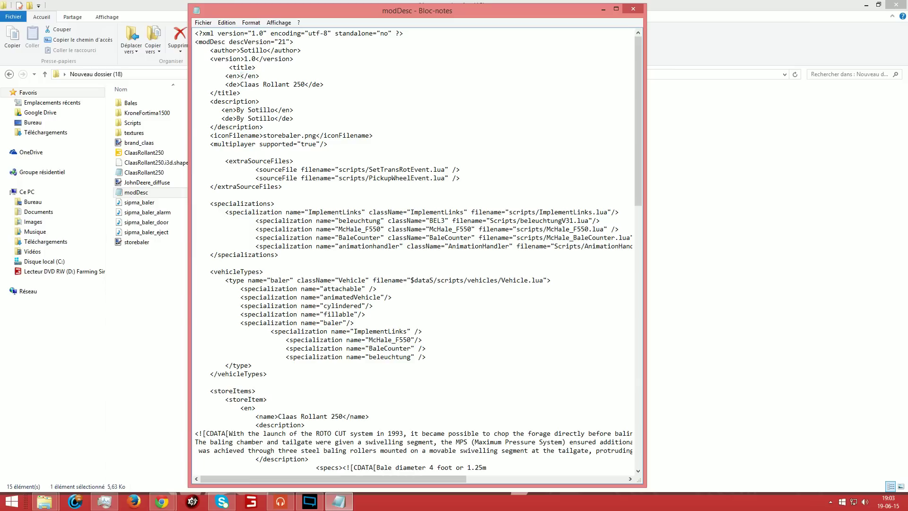
type("Krone1200")
- Replace the German title in modDesc with Krone1200
key("Down")
key("BackSpace")
key("BackSpace")
key("BackSpace")
key("BackSpace")
key("Delete")
key("Delete")
key("Delete")
key("Delete")
key("Delete")
key("Delete")
key("Delete")
key("Delete")
key("BackSpace")
key("BackSpace")
key("BackSpace")
key("BackSpace")
key("BackSpace")
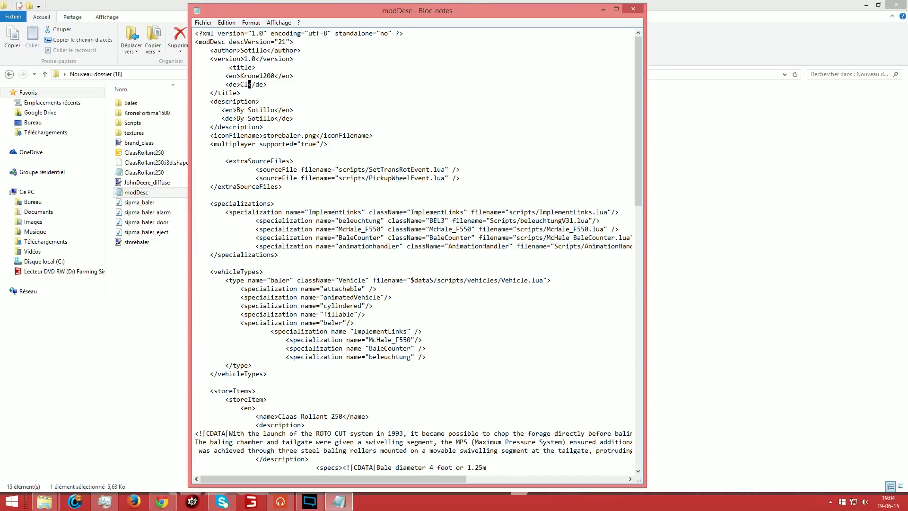
type("Krone1200<")
scroll(414, 251, "down", 1)
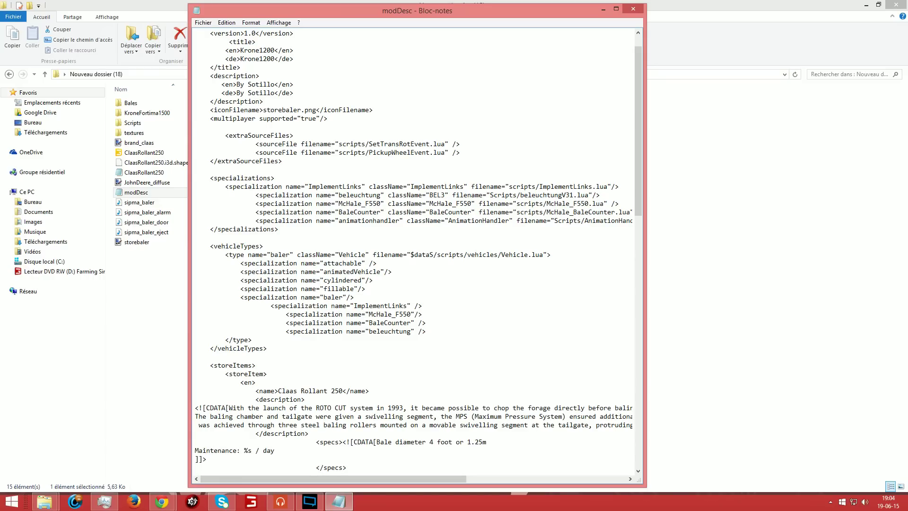
scroll(414, 250, "up", 1)
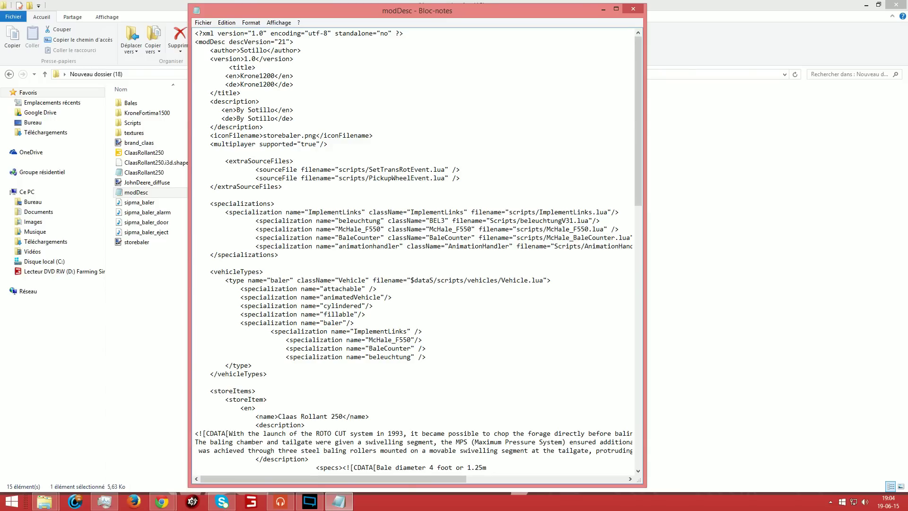
left_click_drag(211, 144, 330, 144)
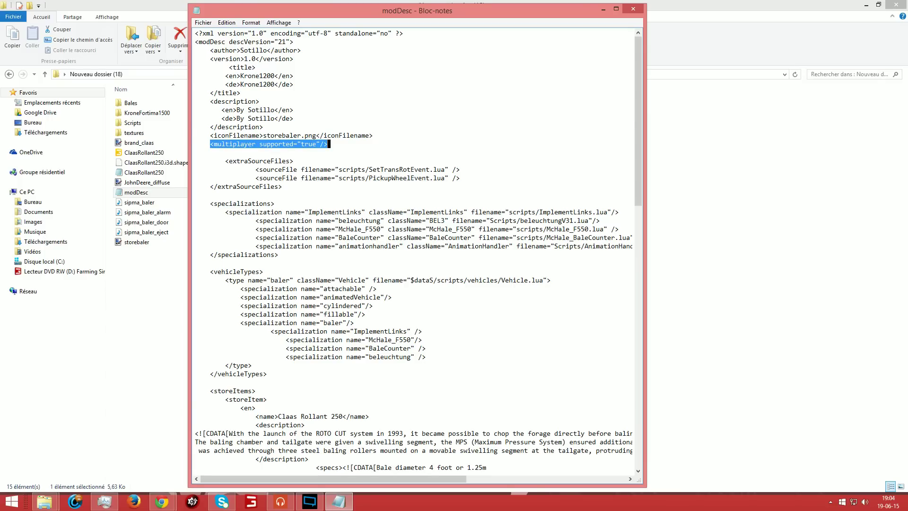
left_click(318, 144)
key("BackSpace")
key("BackSpace")
key("BackSpace")
key("BackSpace")
type("fal")
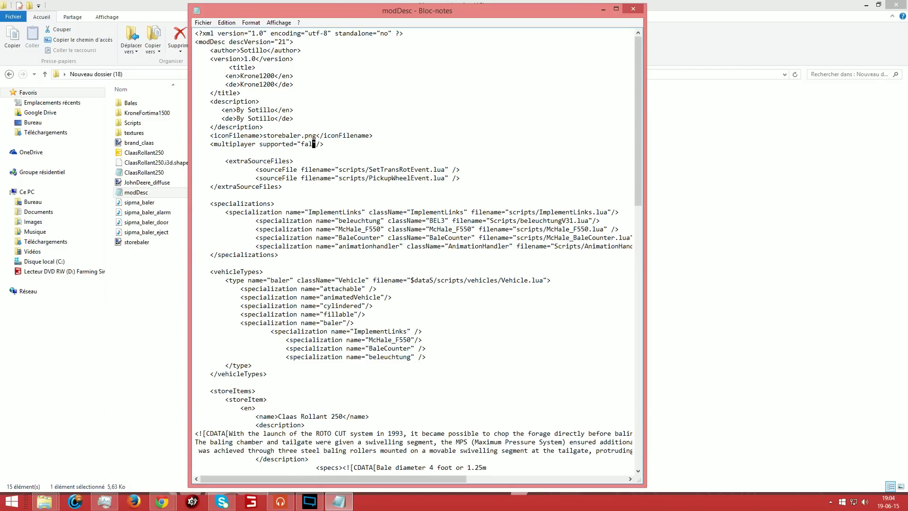
key("BackSpace")
key("BackSpace")
key("BackSpace")
type("true")
left_click_drag(317, 143, 301, 144)
left_click(301, 144)
left_click(318, 144)
left_click_drag(317, 144, 303, 144)
left_click(302, 144)
- Examine the rest of modDesc, from the script and specialization sections to the store item's image, price, brand and machine type entries
scroll(317, 144, "down", 3)
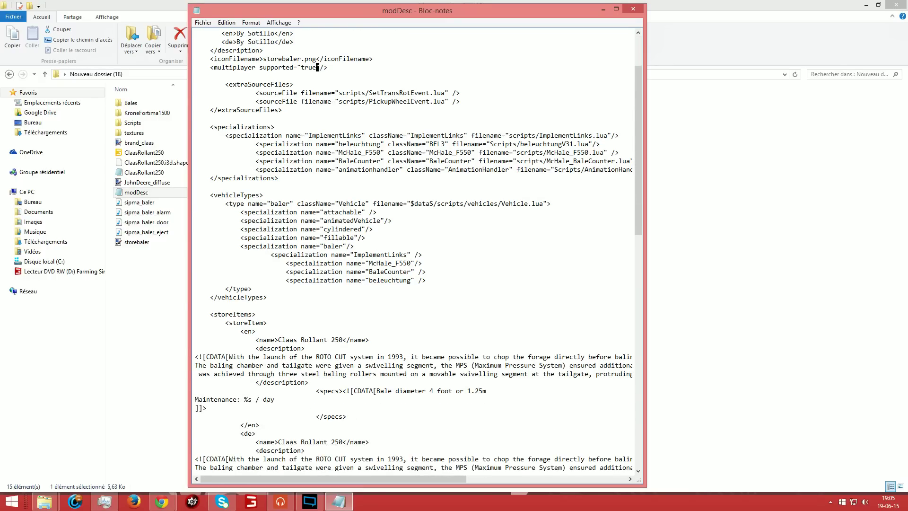
left_click_drag(197, 84, 329, 255)
scroll(419, 249, "down", 8)
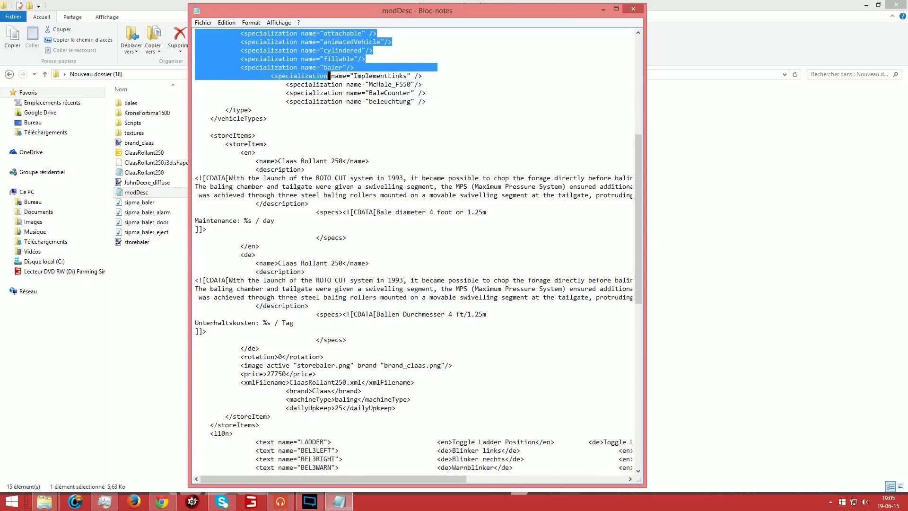
left_click(261, 220)
scroll(261, 220, "down", 4)
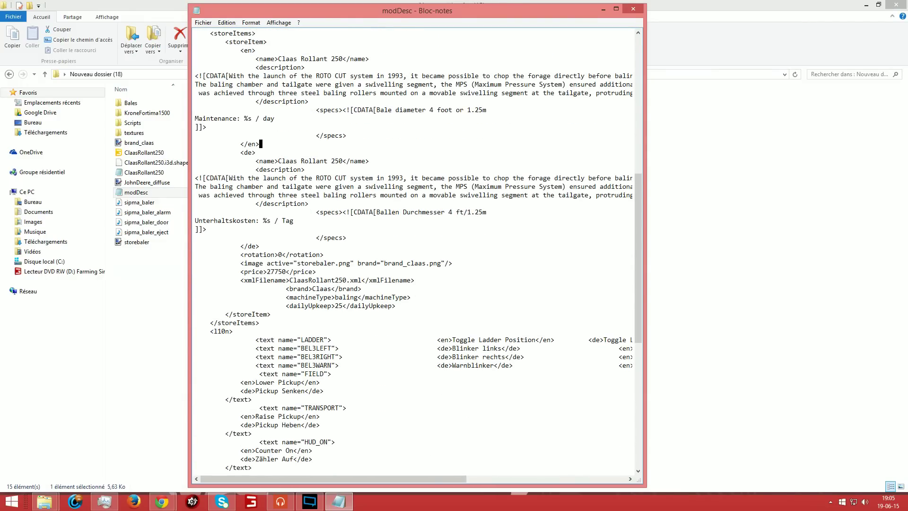
scroll(419, 251, "down", 1)
scroll(418, 251, "down", 11)
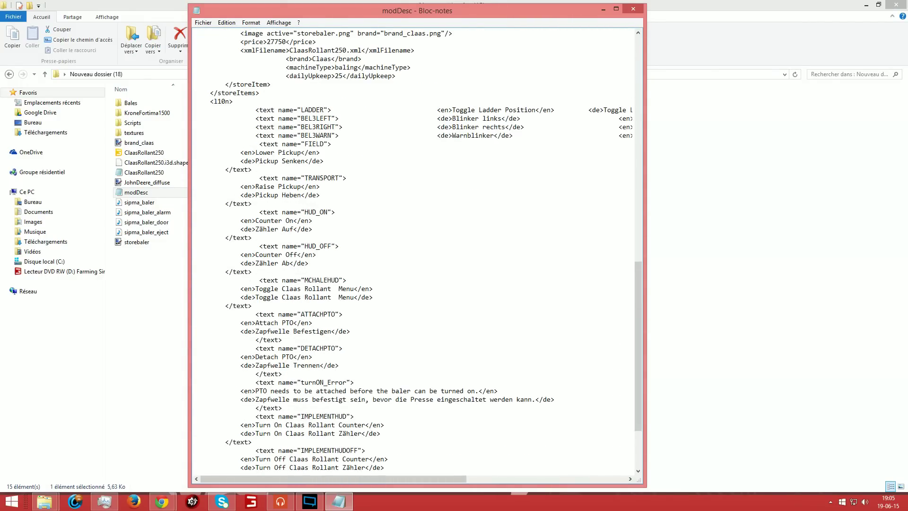
scroll(419, 250, "up", 16)
scroll(414, 250, "down", 4)
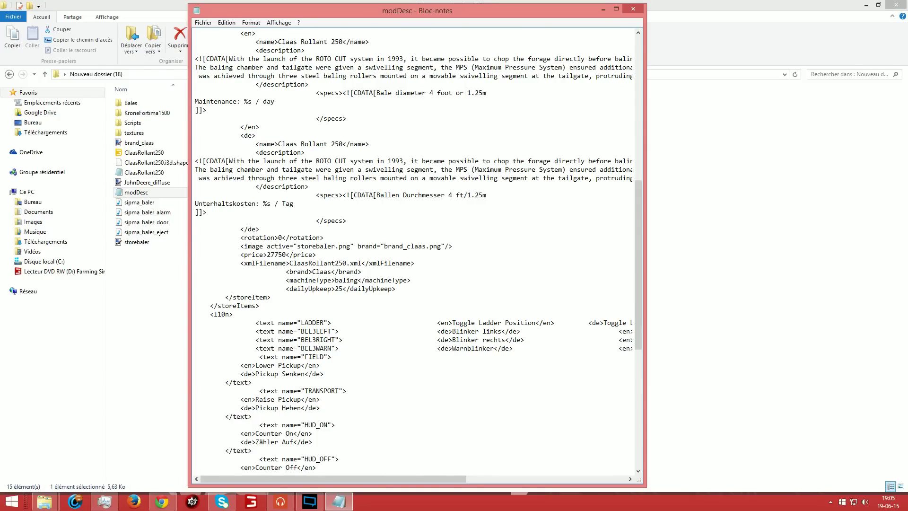
left_click(261, 229)
left_click(317, 221)
left_click_drag(227, 229, 454, 258)
left_click(227, 220)
left_click_drag(236, 229, 260, 306)
left_click(254, 260)
left_click_drag(240, 237, 412, 287)
left_click(348, 297)
- Rename the opening machineType tag before baling to catory in the store item
left_click(333, 280)
key("BackSpace")
key("BackSpace")
key("BackSpace")
key("BackSpace")
key("BackSpace")
key("BackSpace")
key("BackSpace")
key("BackSpace")
key("BackSpace")
key("BackSpace")
key("BackSpace")
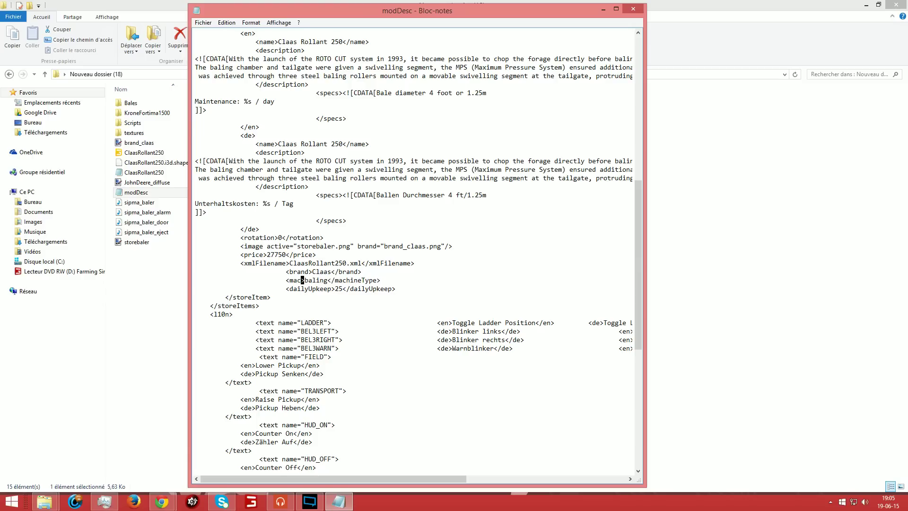
key("BackSpace")
type("catory")
- Rename the closing machineType tag after baling to catory so that it matches the opening tag
left_click(389, 280)
key("BackSpace")
key("BackSpace")
key("BackSpace")
key("BackSpace")
key("BackSpace")
key("BackSpace")
key("BackSpace")
key("BackSpace")
key("BackSpace")
key("BackSpace")
key("BackSpace")
key("BackSpace")
type("catory")
- Separate the Agri-Ls-Forum conversion tutorial into its own Chrome window and return to the modDesc file
left_click(161, 502)
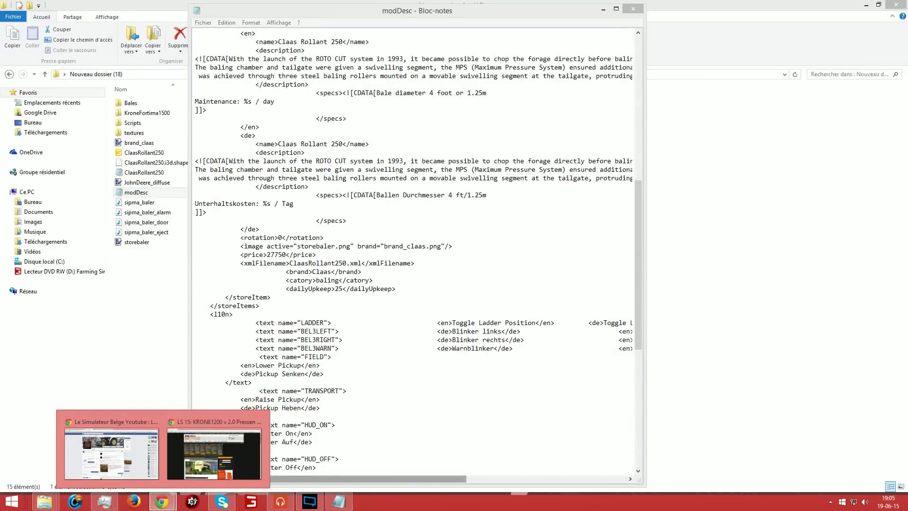
left_click(342, 459)
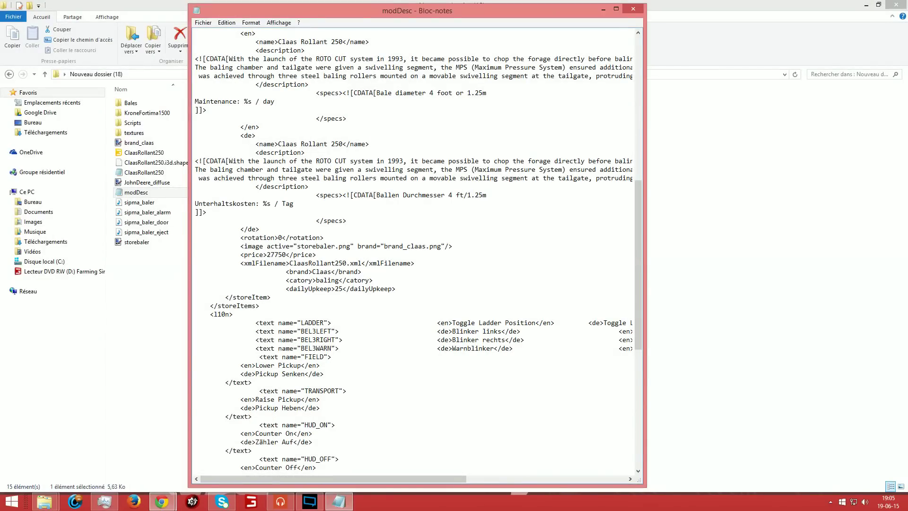
left_click(162, 501)
left_click(111, 454)
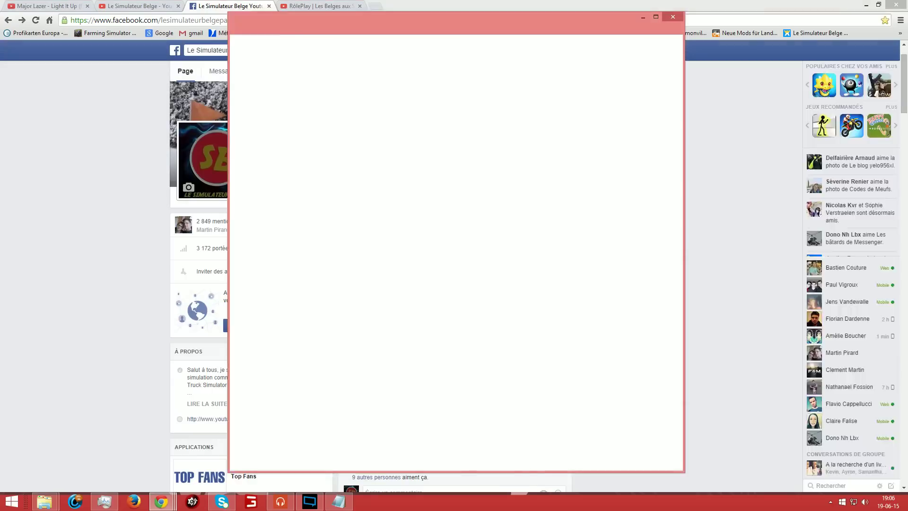
left_click(162, 502)
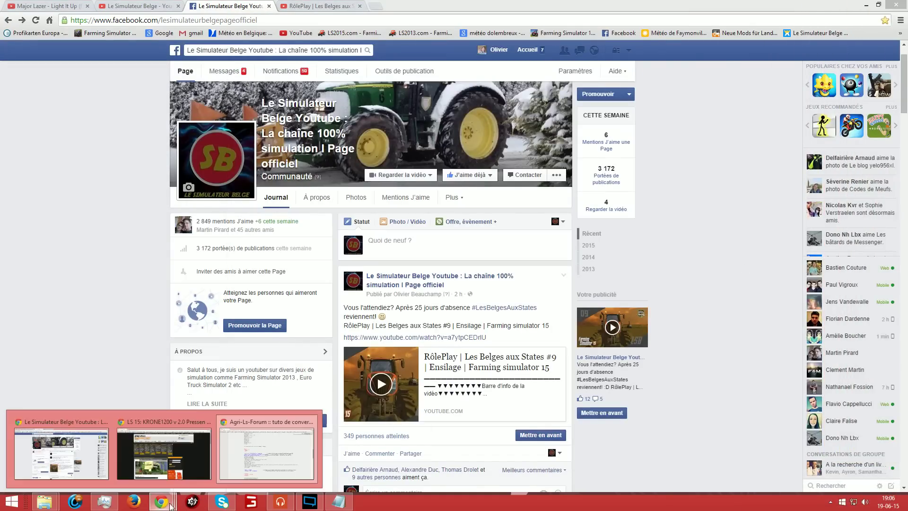
left_click(179, 471)
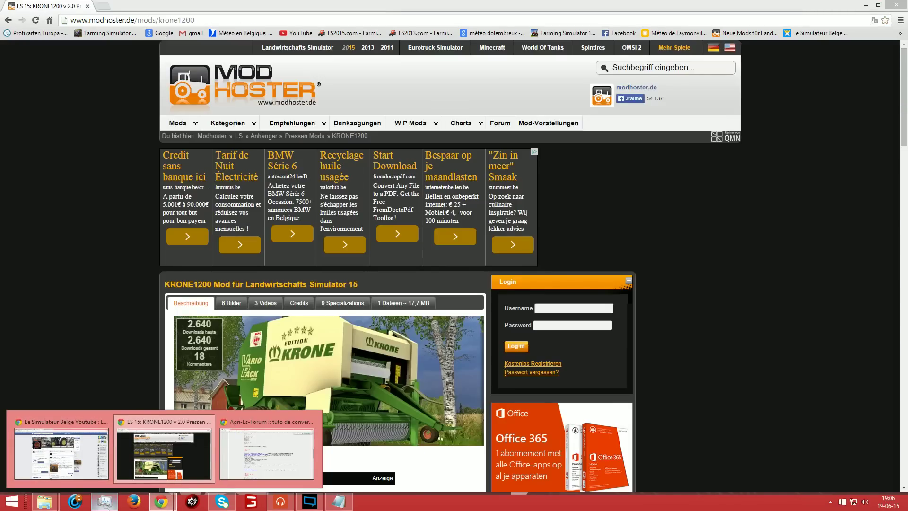
left_click(64, 505)
left_click(128, 454)
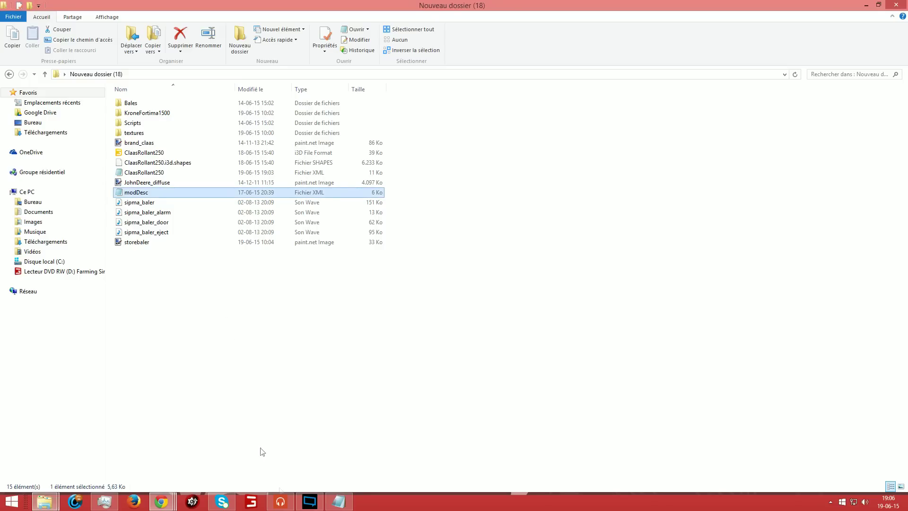
left_click(343, 503)
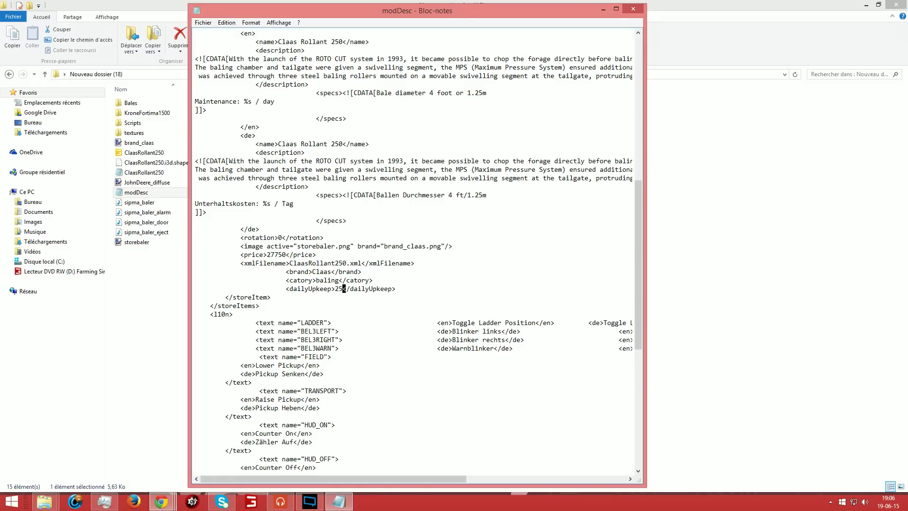
- Set the store item's brand value to Krone in modDesc
left_click_drag(330, 271, 335, 271)
key("BackSpace")
key("BackSpace")
key("BackSpace")
key("BackSpace")
key("BackSpace")
type("Krone")
left_click_drag(267, 254, 287, 255)
left_click(317, 263)
- Switch to the Agri-Ls-Forum conversion tutorial in Chrome and examine its category, specs and functions sections down to the example code
scroll(417, 251, "down", 1)
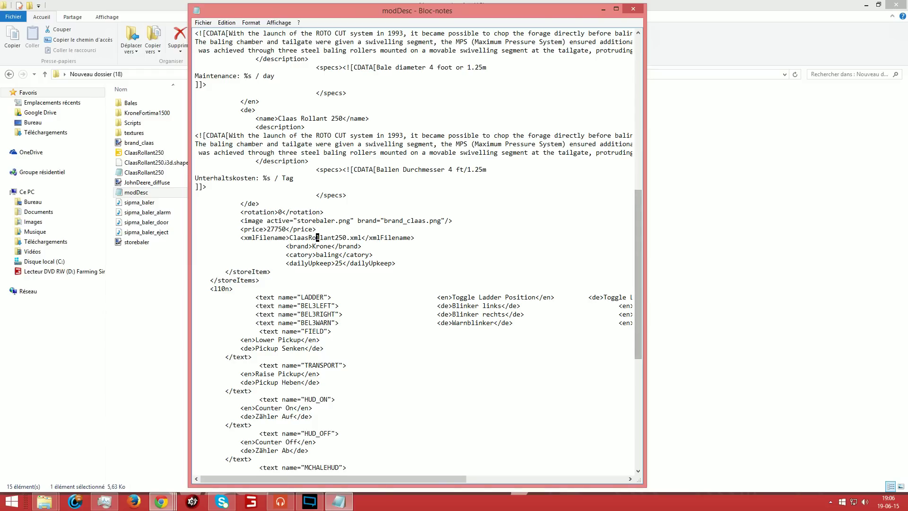
scroll(638, 380, "up", 8)
scroll(638, 379, "down", 5)
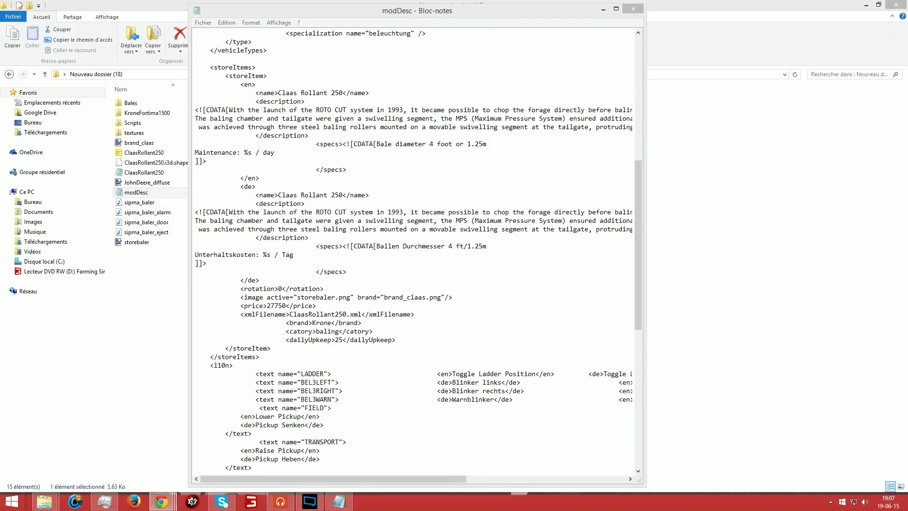
key("alt+Tab")
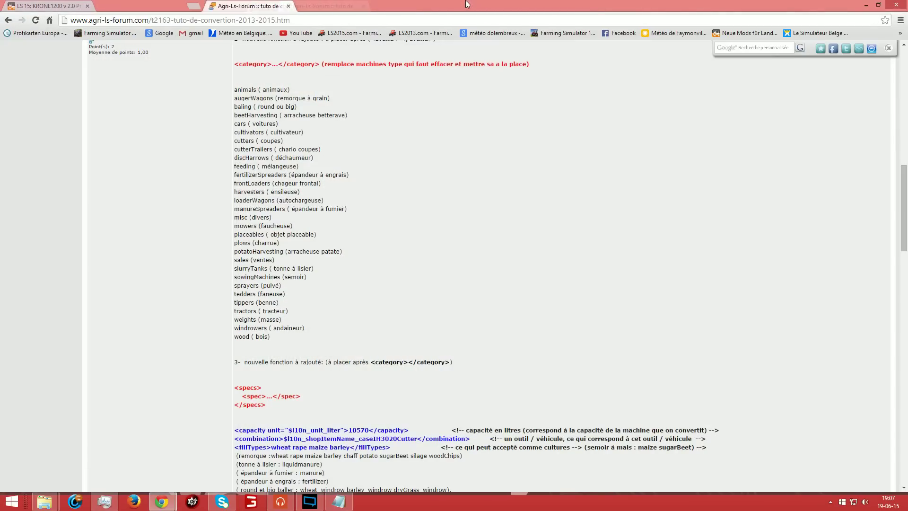
scroll(293, 119, "up", 3)
scroll(293, 119, "down", 1)
scroll(295, 119, "down", 18)
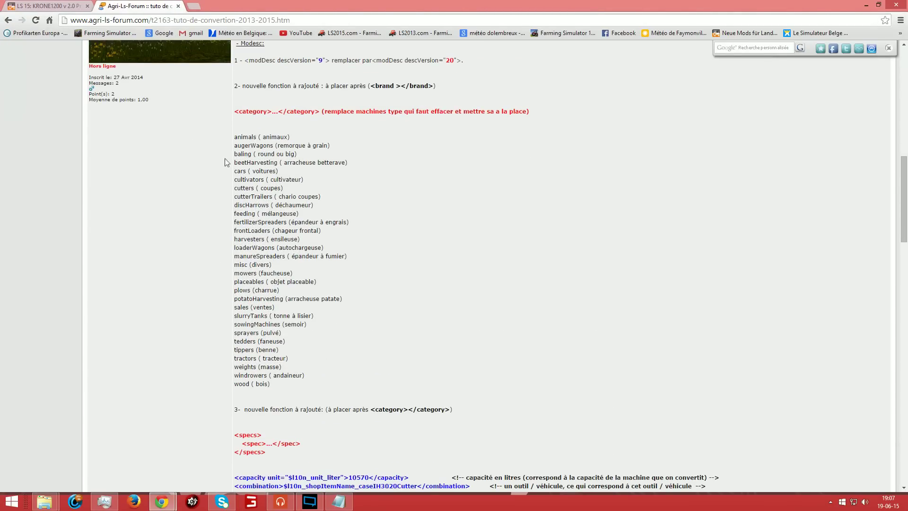
scroll(317, 256, "up", 15)
scroll(317, 256, "down", 1)
scroll(316, 255, "up", 2)
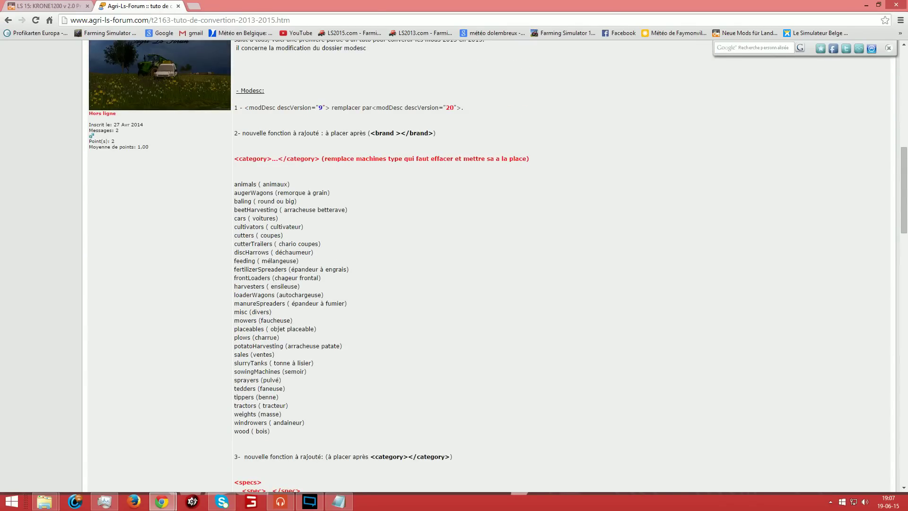
scroll(264, 190, "down", 6)
scroll(264, 198, "down", 2)
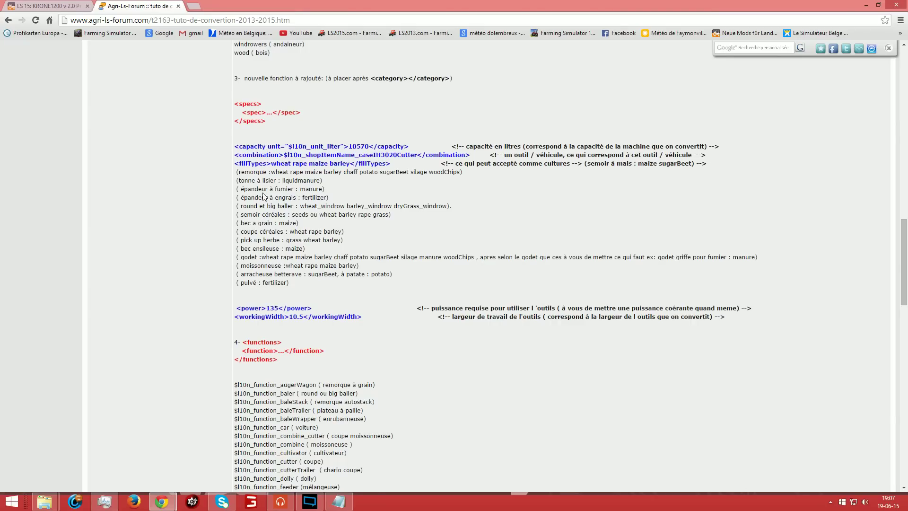
scroll(296, 206, "down", 11)
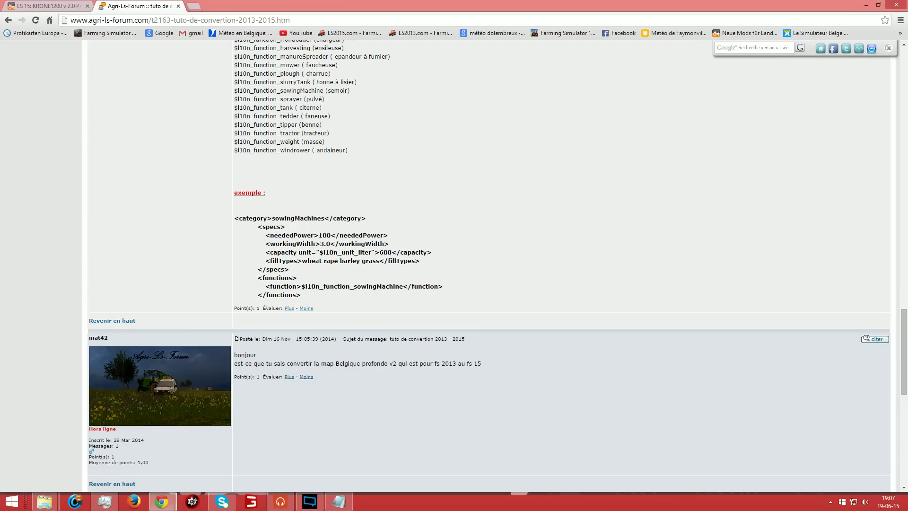
- Copy the example's code from the opening specs tag through the closing functions tag
left_click_drag(257, 223, 303, 296)
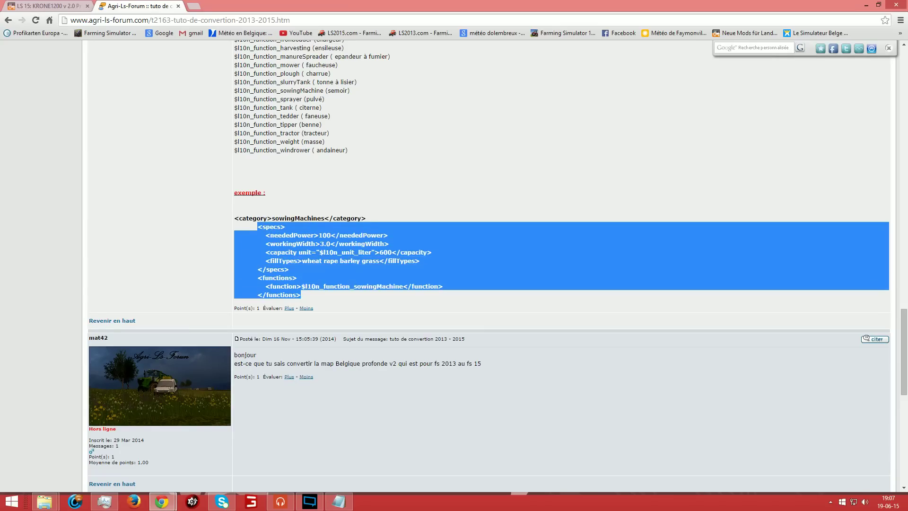
right_click(304, 298)
left_click(310, 302)
left_click(310, 302)
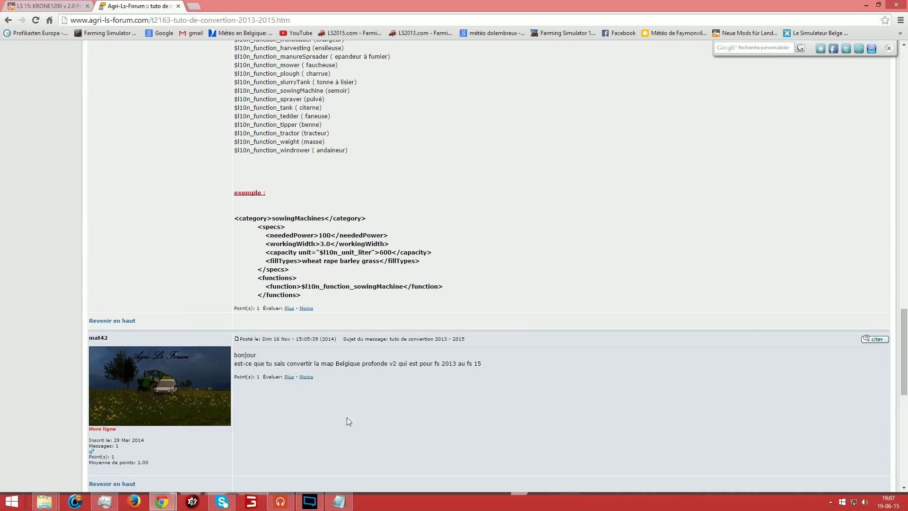
- Switch back to modDesc and paste the copied specs and functions block on a new line below the dailyUpkeep entry
left_click(338, 502)
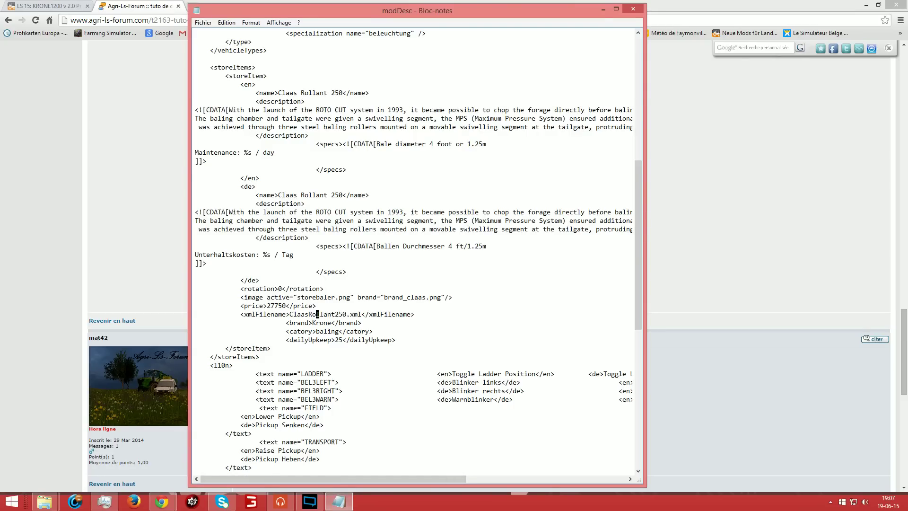
left_click(287, 340)
right_click(286, 340)
key("Escape")
key("Return")
key("BackSpace")
key("End")
key("Return")
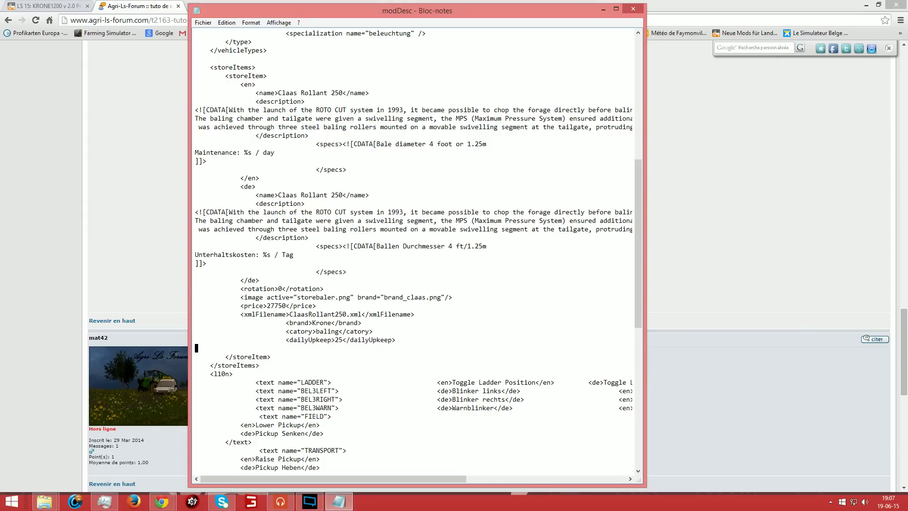
key("Tab")
key("Tab")
key("Tab")
key("ctrl+v")
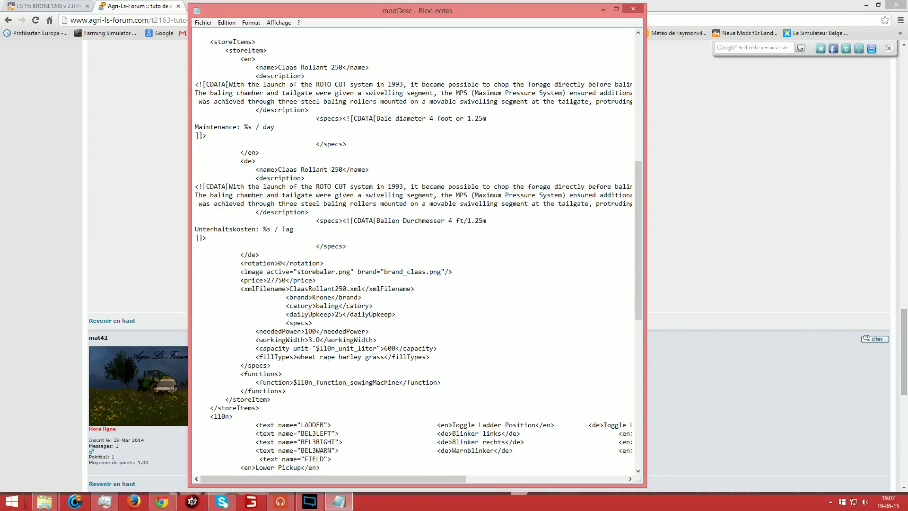
scroll(419, 251, "down", 1)
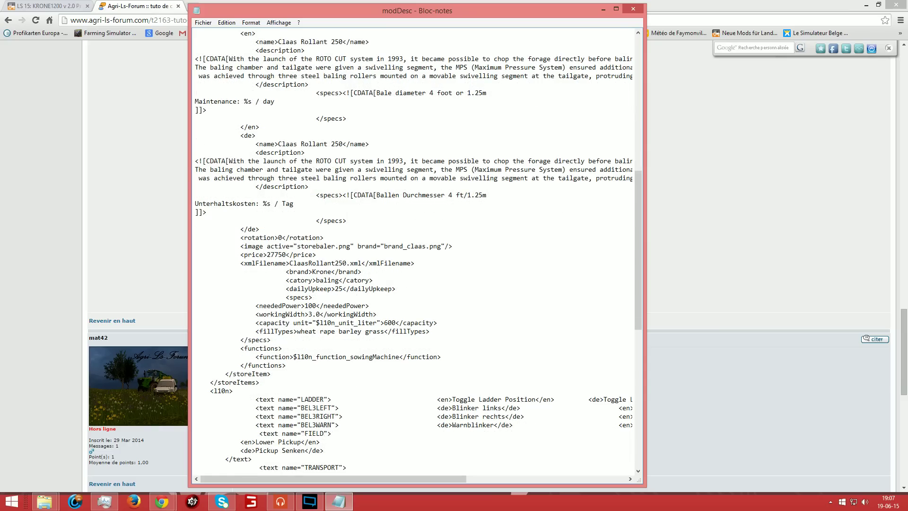
- Align the pasted opening specs tag in modDesc with the indentation of its closing specs tag
left_click(317, 306)
key("BackSpace")
key("BackSpace")
key("BackSpace")
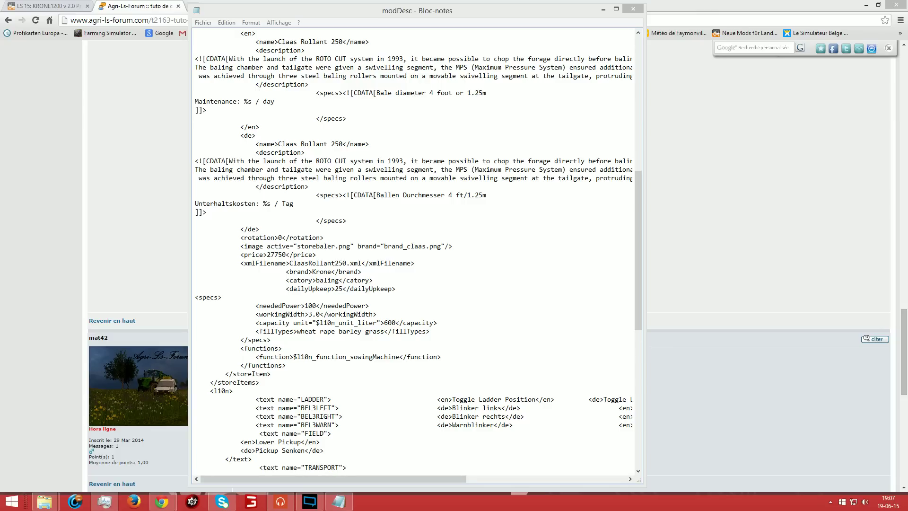
key("alt+Tab")
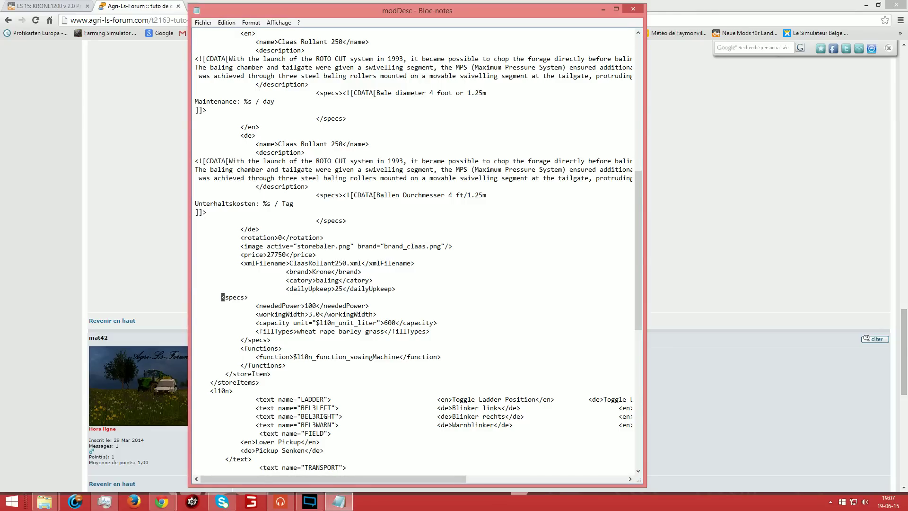
- Set the neededPower value in the specs block to 85
left_click(317, 306)
key("BackSpace")
key("BackSpace")
key("BackSpace")
type("65")
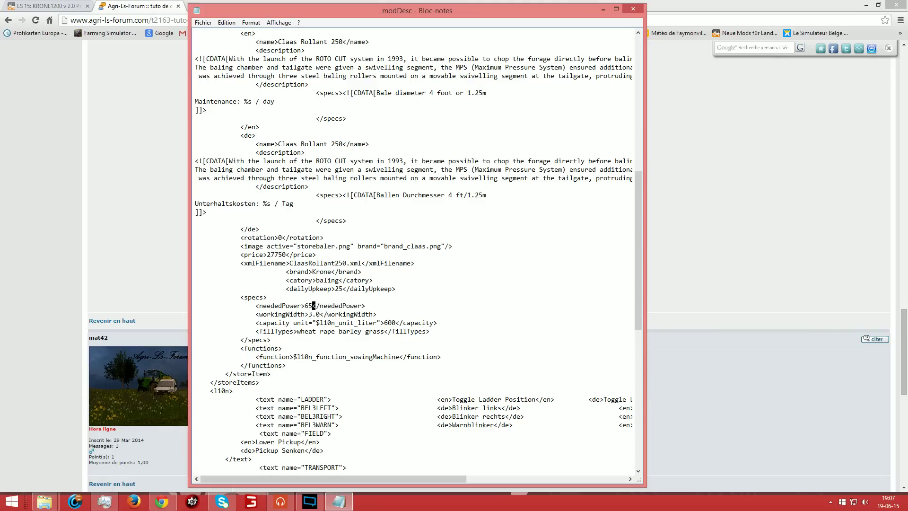
key("BackSpace")
key("BackSpace")
type("85")
key("shift+Right")
- Set the capacity value in the specs block to 8000
left_click_drag(377, 314, 256, 315)
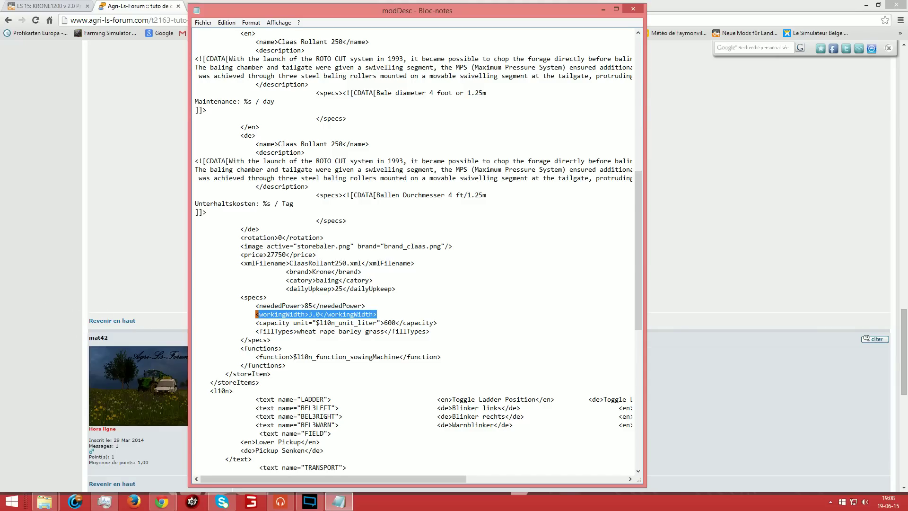
left_click(260, 322)
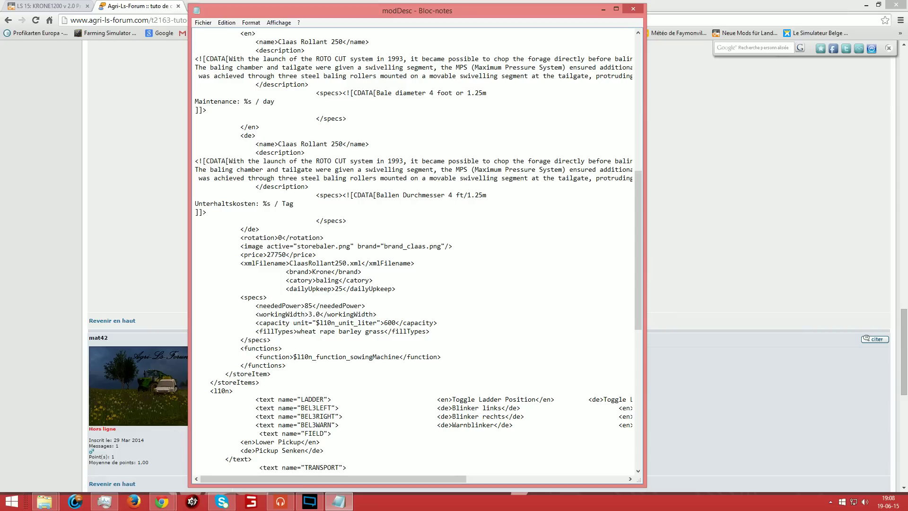
key("BackSpace")
key("BackSpace")
key("BackSpace")
type("8000")
- Replace the fillTypes values with wheat_windrow barley_windrow dryGrass_windrow, copied from the round and big baler entry in the Chrome forum tutorial
left_click_drag(297, 331, 385, 331)
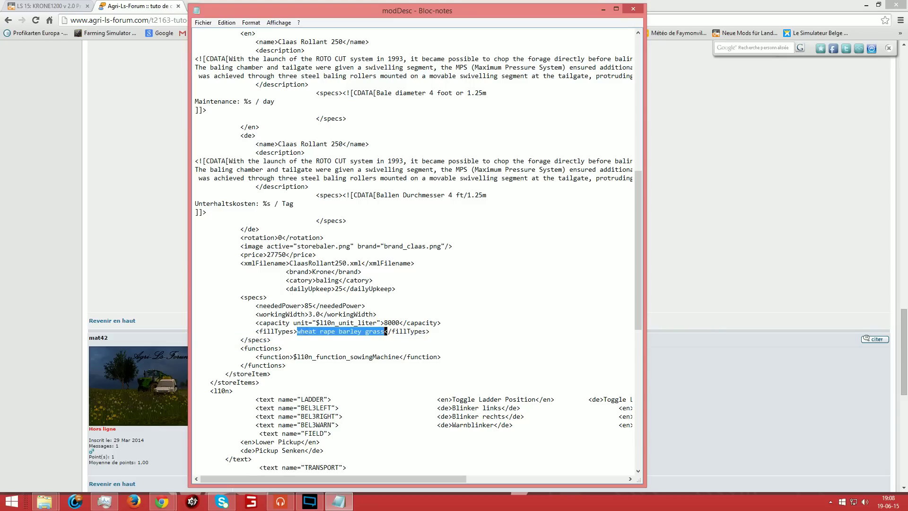
key("Delete")
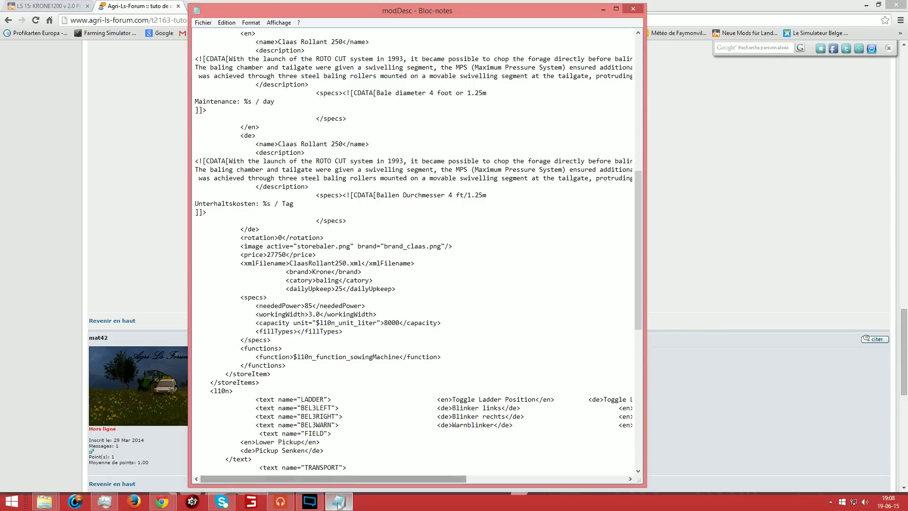
left_click(83, 338)
scroll(81, 324, "up", 12)
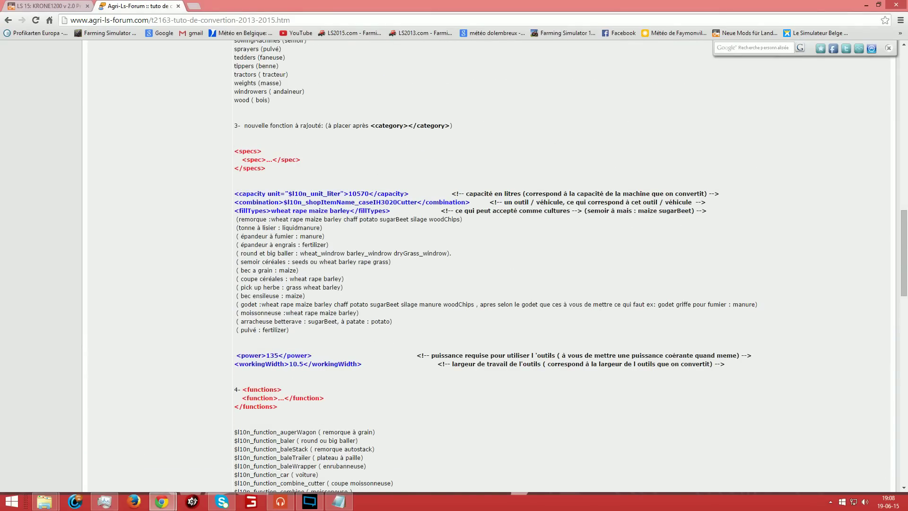
left_click_drag(300, 253, 447, 253)
right_click(447, 254)
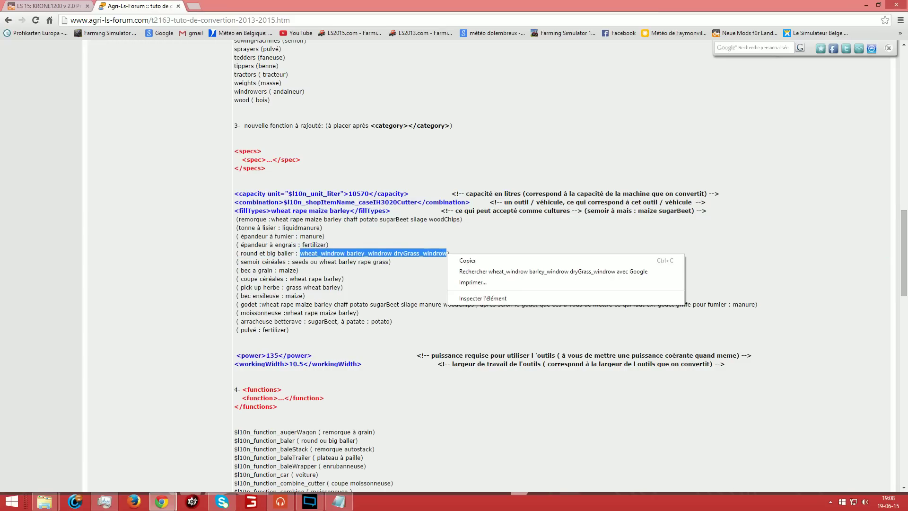
left_click(457, 260)
left_click(326, 445)
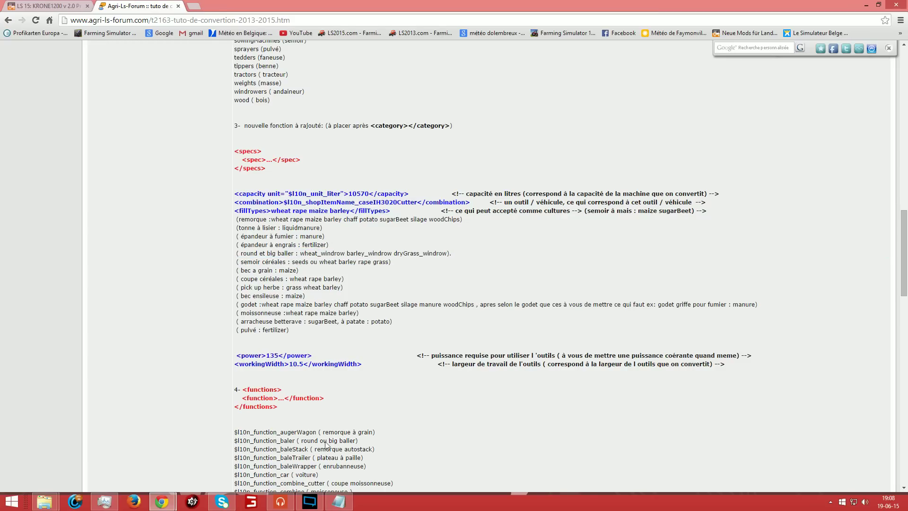
left_click(339, 501)
key("ctrl+v")
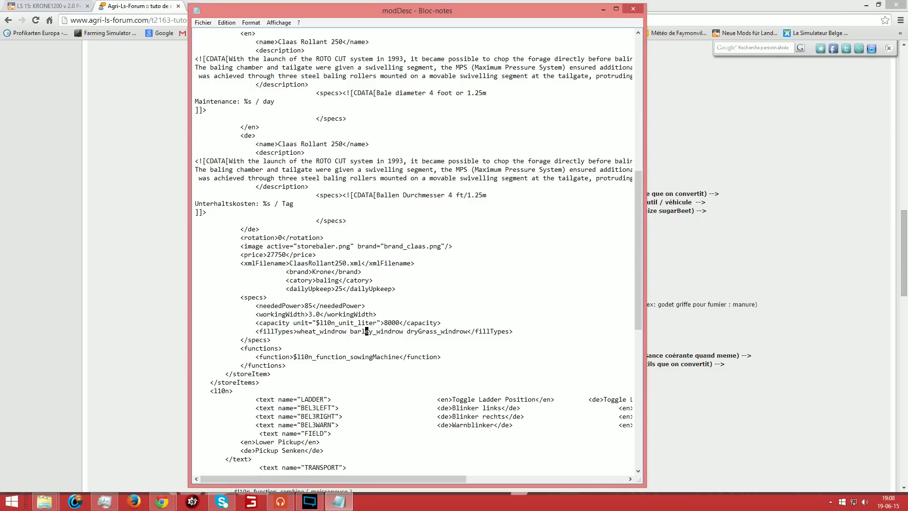
- Change the function entry in the functions block to $l10n_function_baler
left_click(438, 331)
scroll(438, 331, "down", 1)
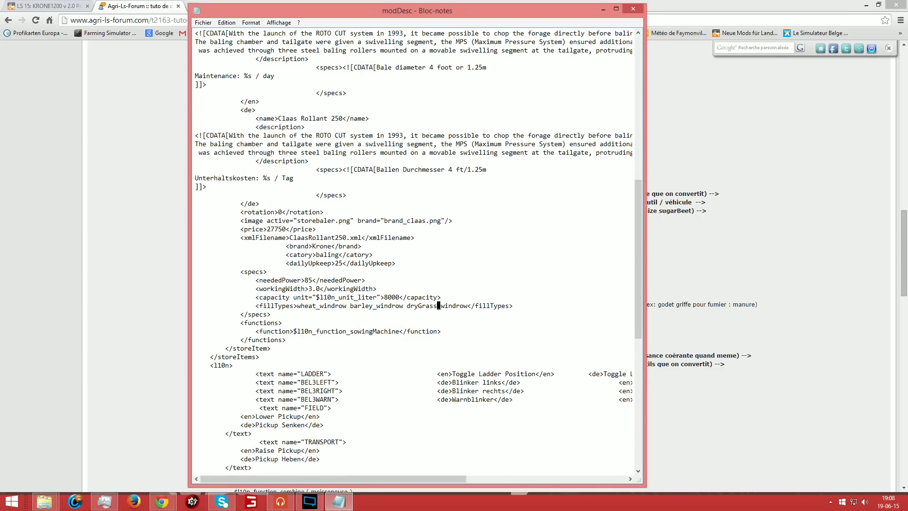
scroll(438, 331, "down", 1)
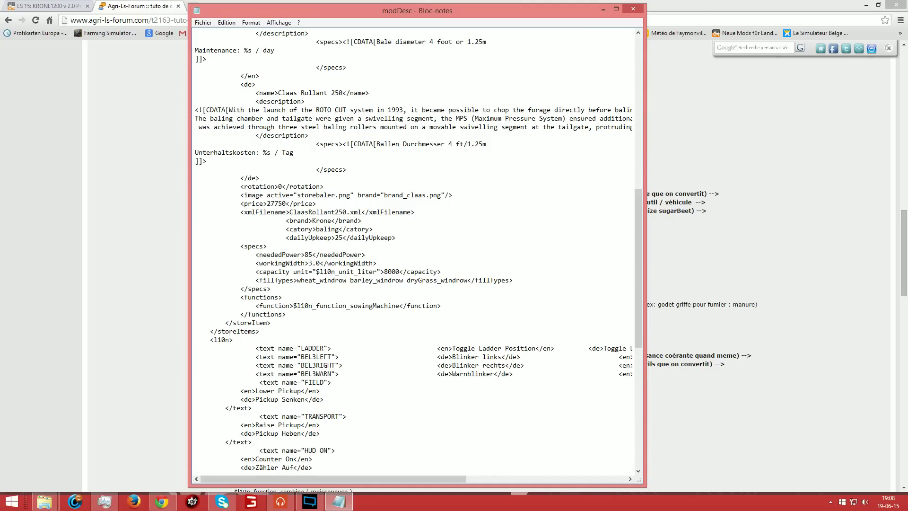
key("BackSpace")
key("BackSpace")
key("BackSpace")
key("BackSpace")
key("BackSpace")
key("BackSpace")
key("BackSpace")
key("BackSpace")
key("BackSpace")
key("BackSpace")
key("BackSpace")
key("BackSpace")
key("BackSpace")
type("baler")
- Switch to the forum tutorial in Chrome, check the baler entry in its functions list, and return to modDesc
left_click(127, 460)
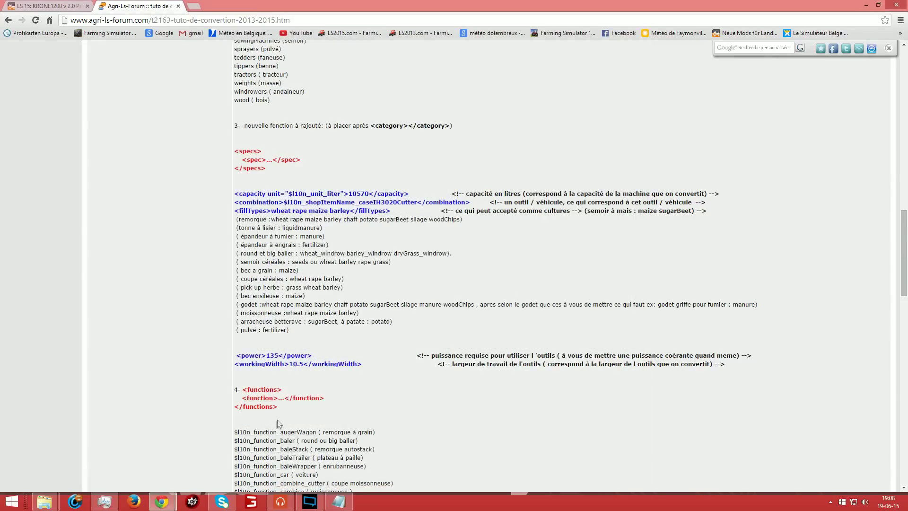
scroll(276, 421, "down", 5)
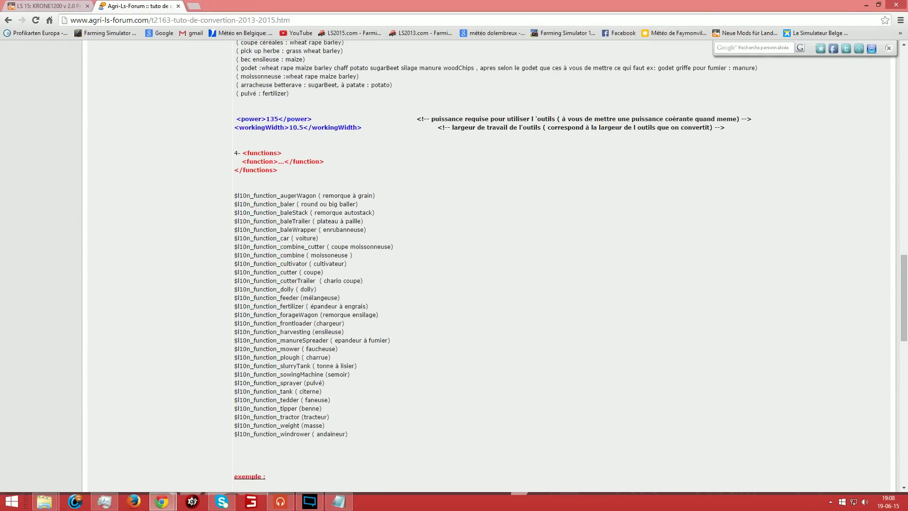
left_click_drag(352, 195, 329, 204)
left_click(242, 467)
left_click(339, 502)
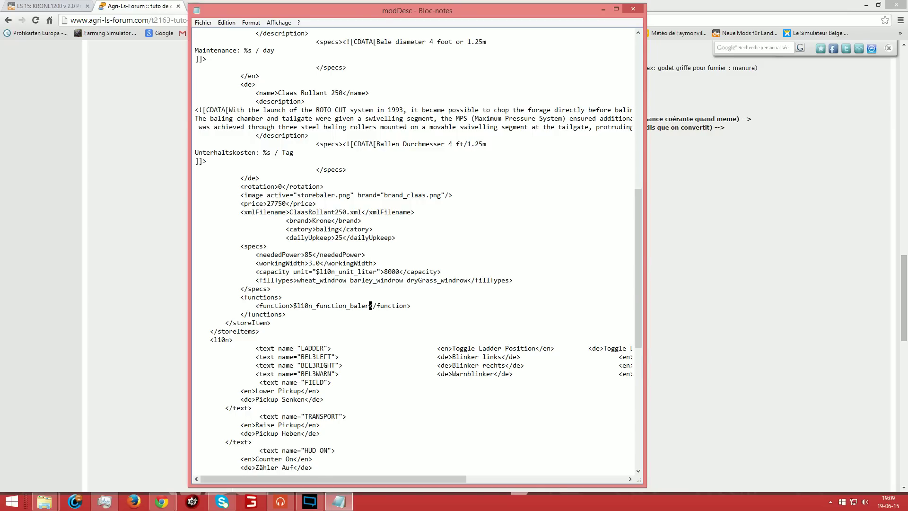
- Review the whole modDesc file, close it and save the changes
scroll(414, 250, "up", 8)
scroll(414, 251, "up", 9)
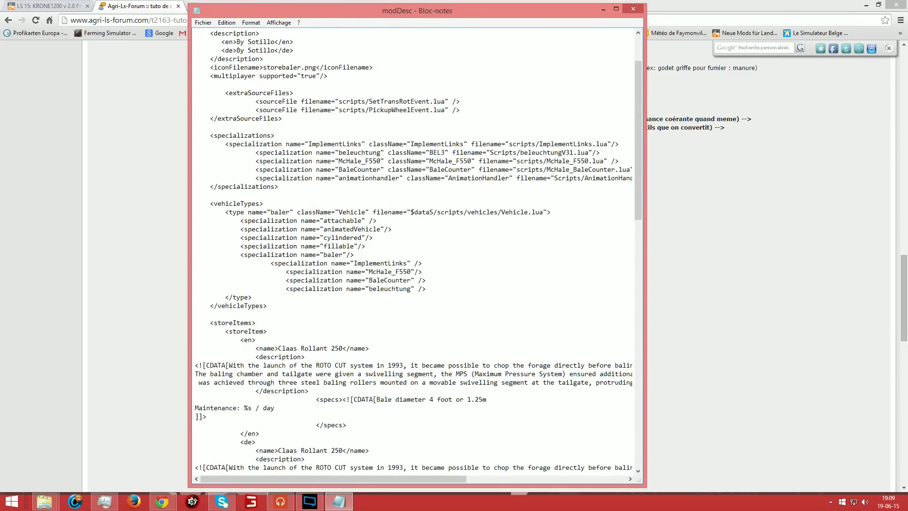
scroll(414, 251, "down", 20)
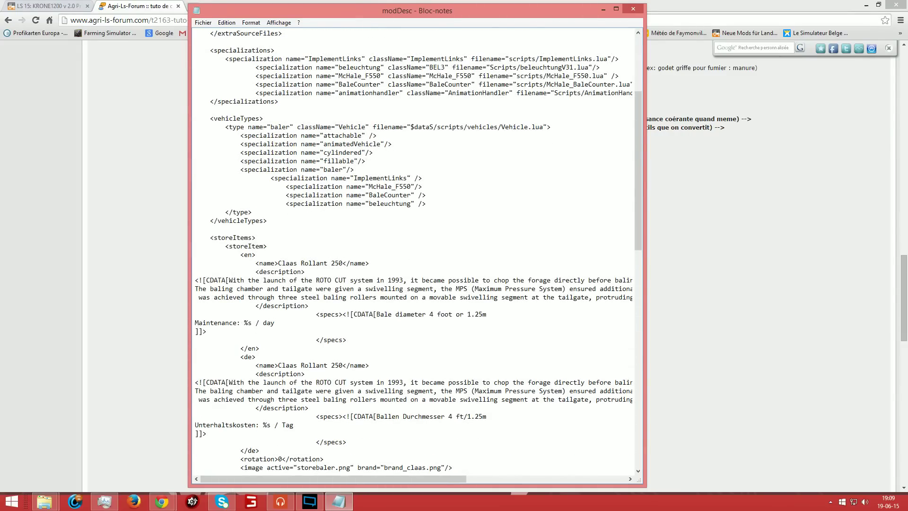
scroll(413, 250, "down", 3)
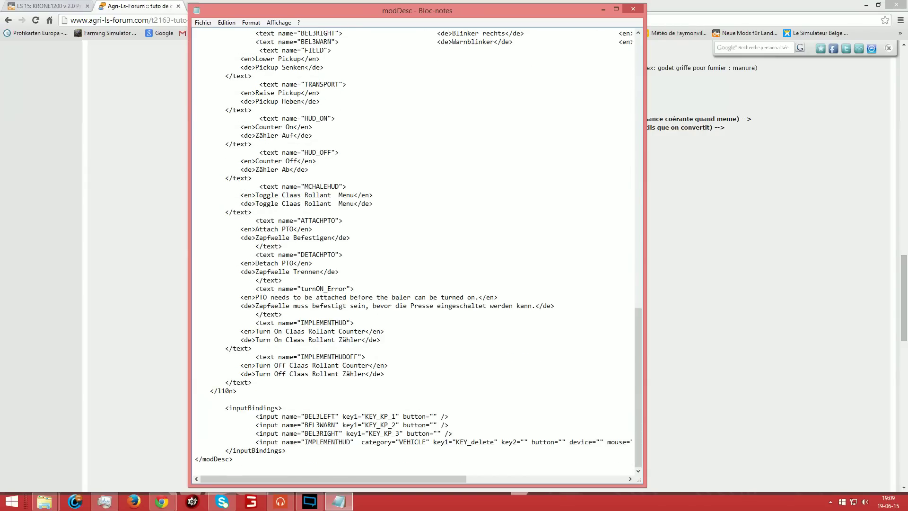
left_click(633, 9)
left_click(402, 260)
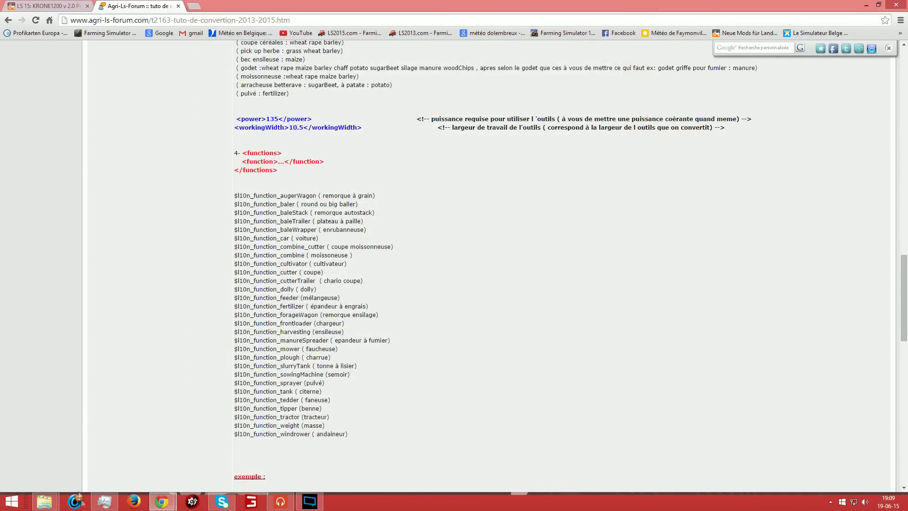
- Switch to the mod's folder in File Explorer and view the brand_claas and storebaler images in paint.net, closing each one
mouse_move(44, 501)
left_click(150, 472)
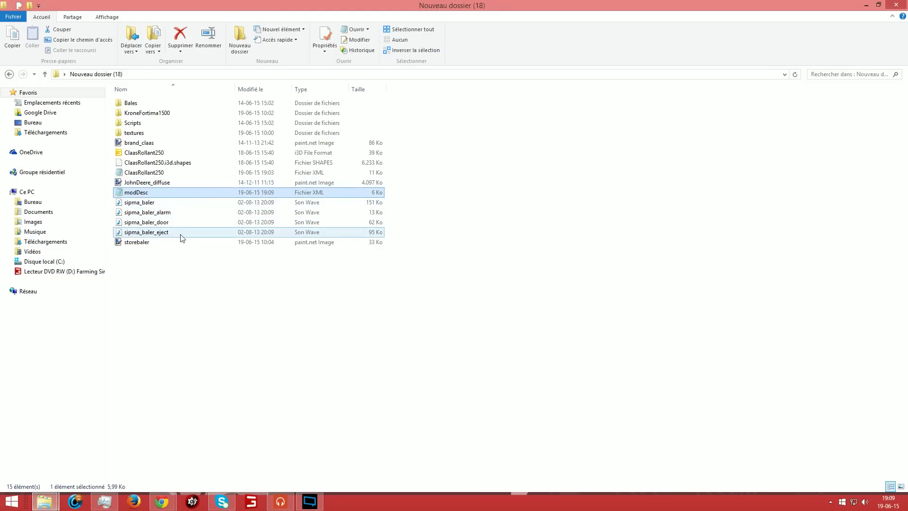
left_click(139, 144)
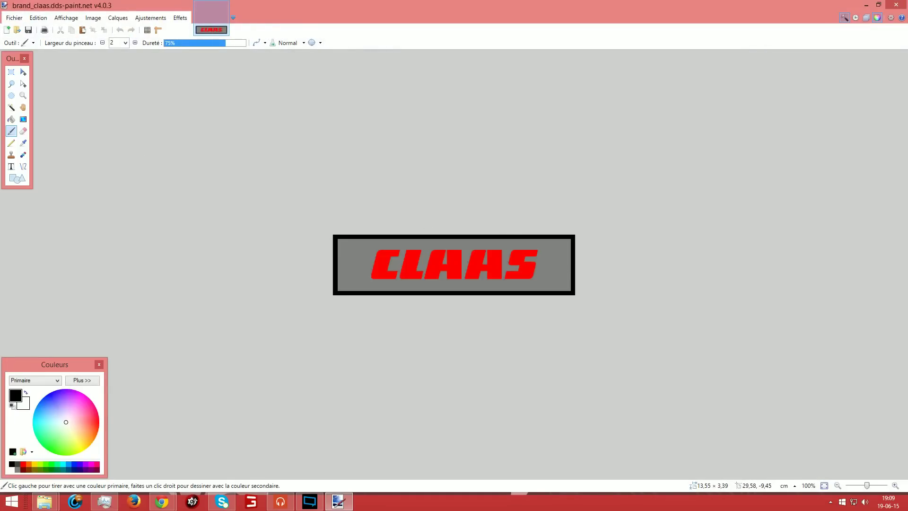
left_click(897, 5)
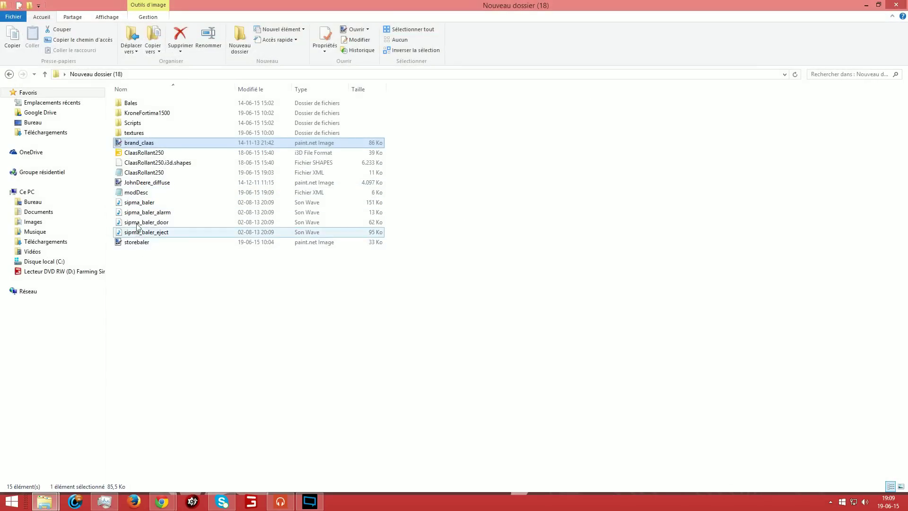
double_click(138, 243)
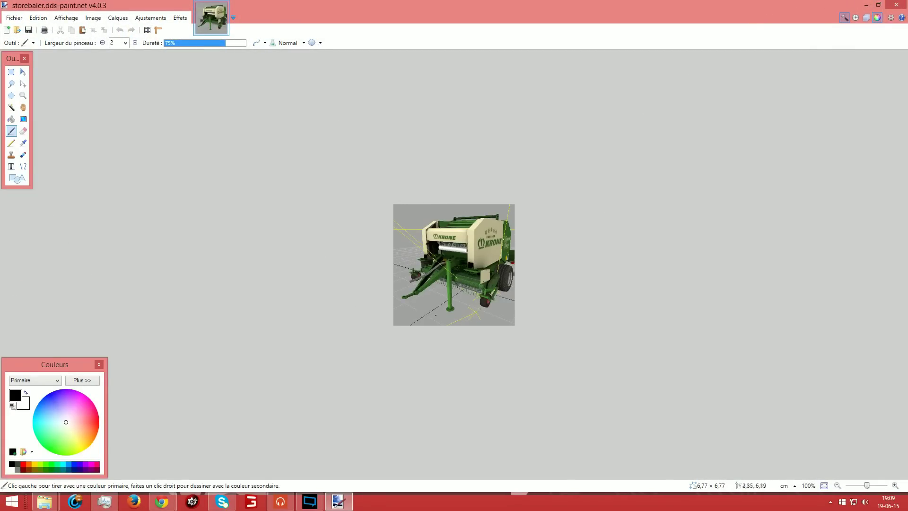
left_click(897, 4)
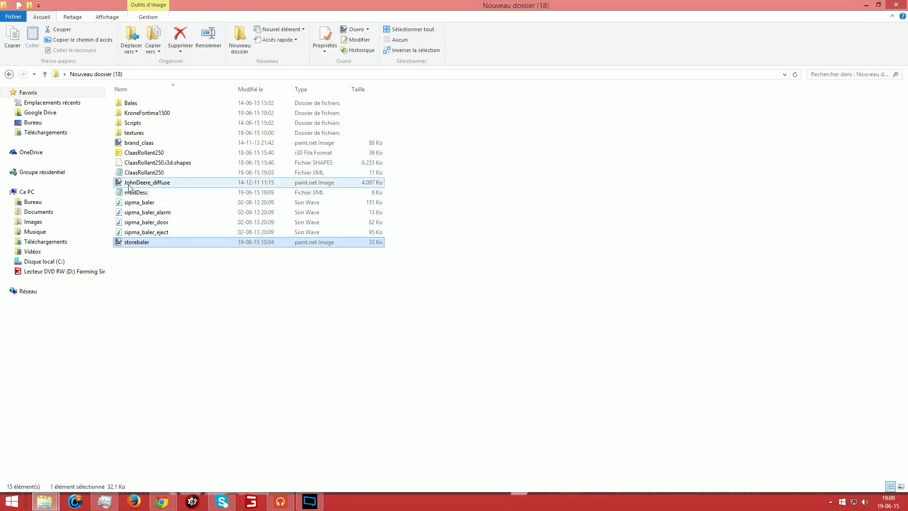
double_click(134, 144)
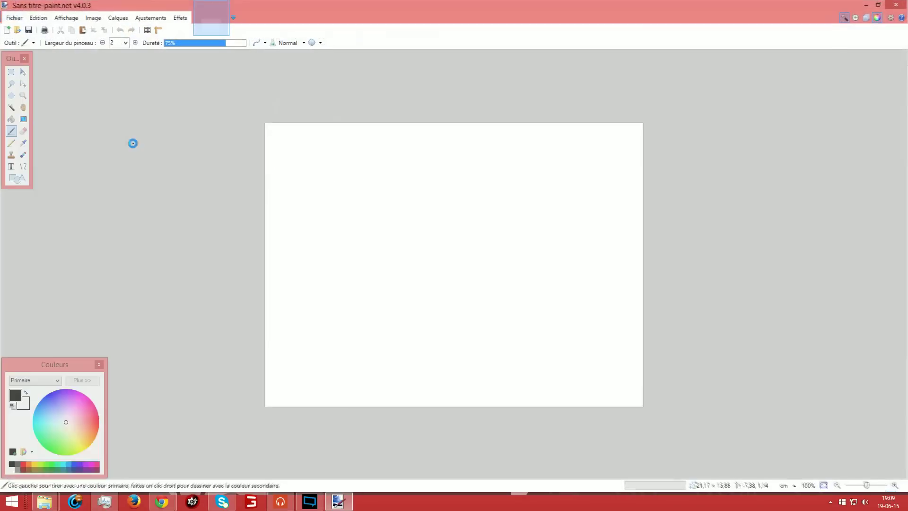
left_click(897, 4)
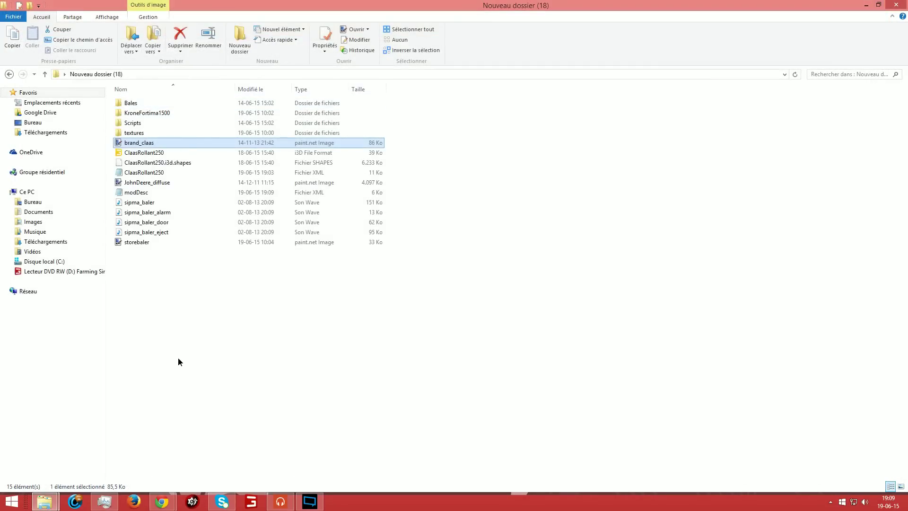
- Open the kroneBigM500_ATTACH archive from the FarmingSimulator2015 mods folder, inspect its textures and shared folders, and close it
mouse_move(45, 500)
left_click(50, 466)
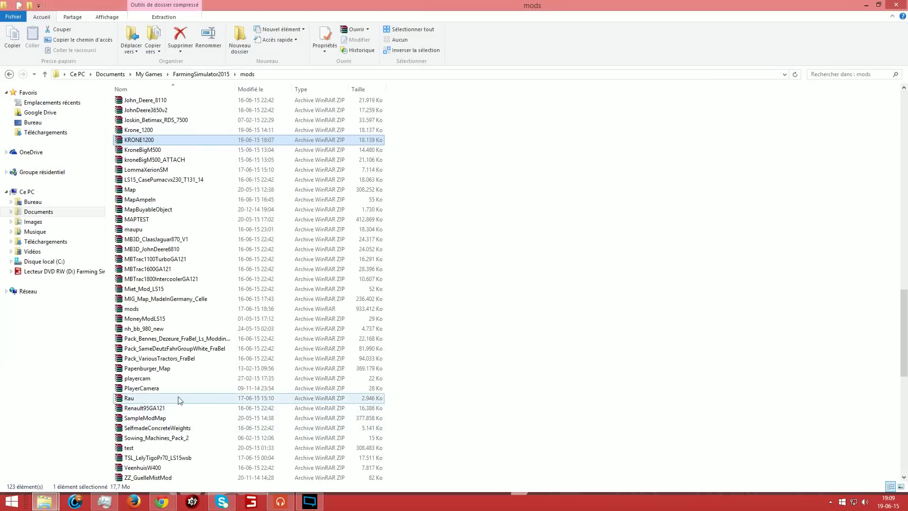
left_click(151, 159)
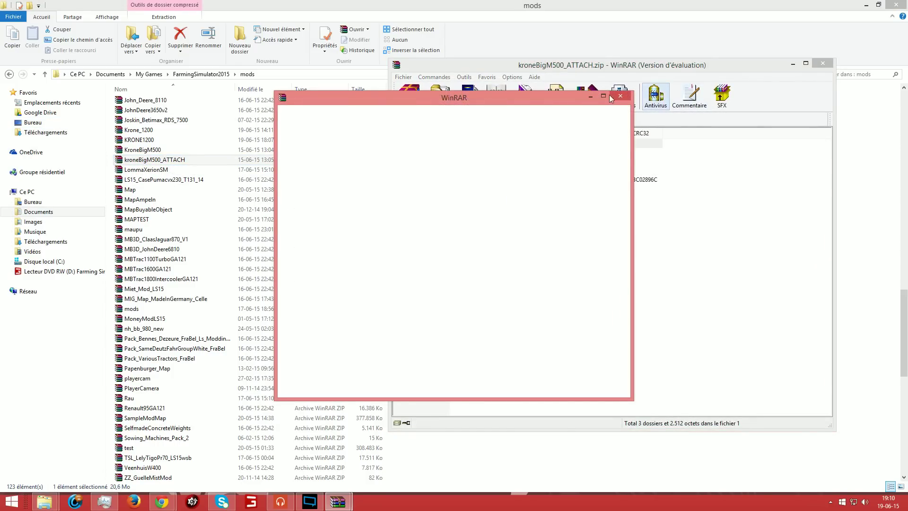
double_click(415, 155)
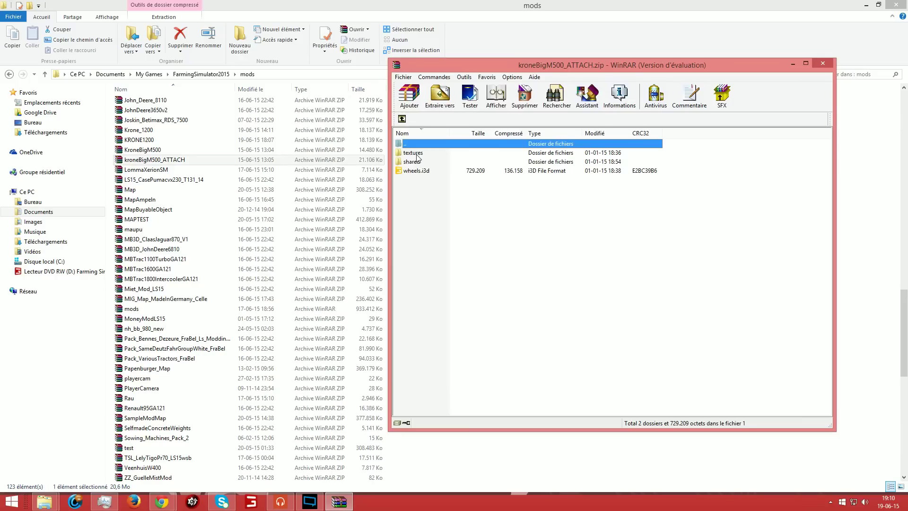
double_click(405, 152)
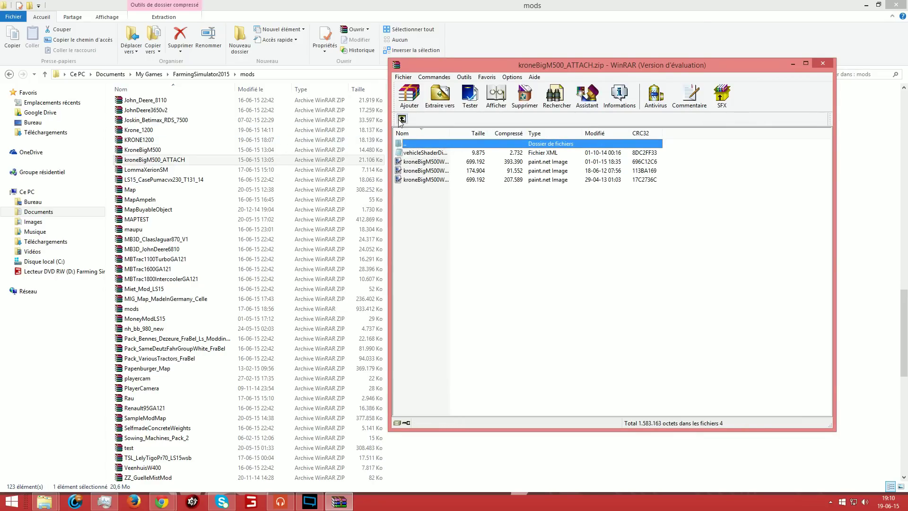
left_click(401, 118)
left_click(418, 163)
double_click(419, 162)
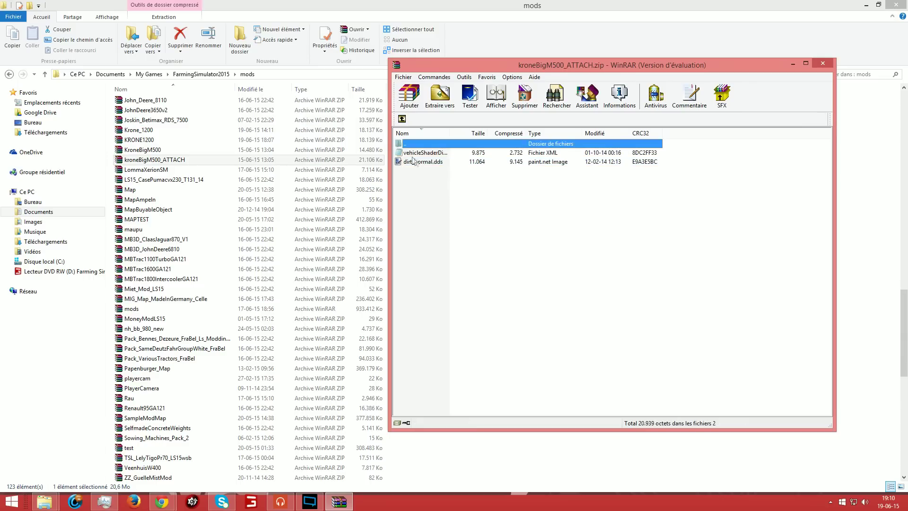
left_click(402, 120)
double_click(405, 152)
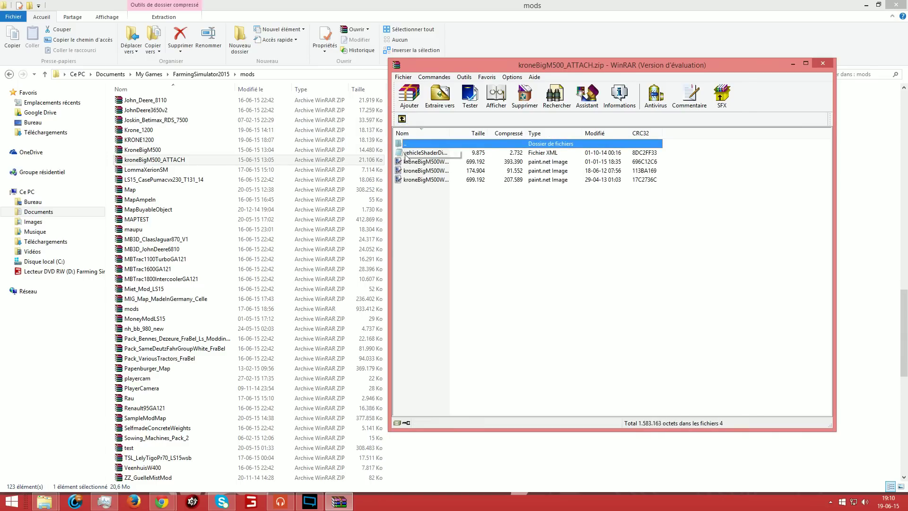
left_click(823, 65)
- Open the KroneBigM500 archive, go into its Textures folder, and view brand.dds in paint.net before closing the image
double_click(142, 150)
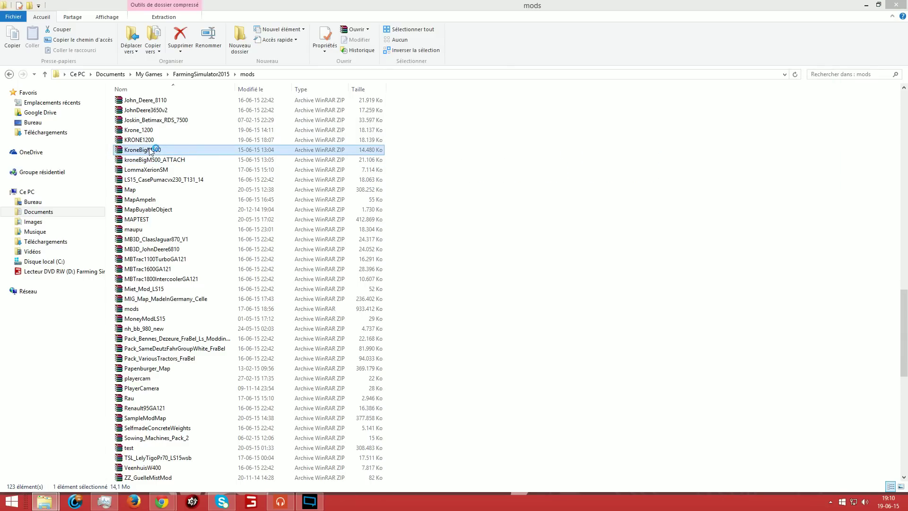
left_click(621, 96)
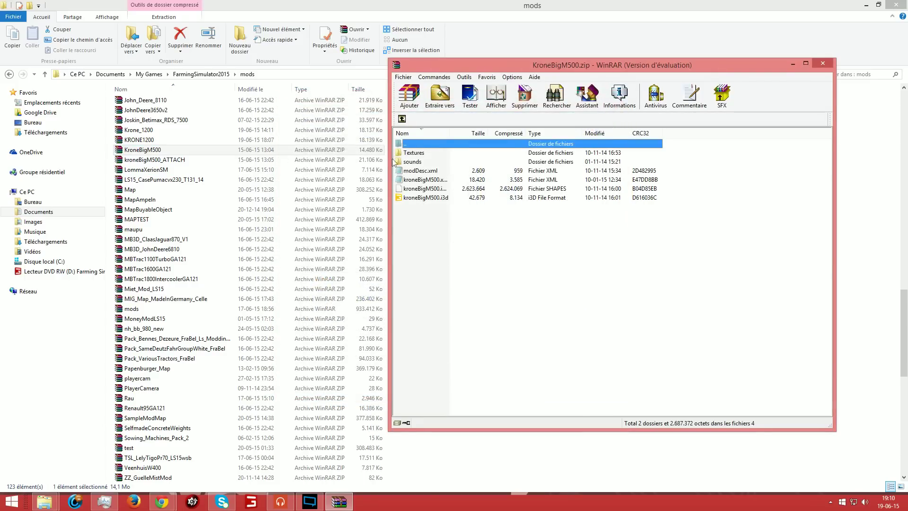
double_click(426, 153)
scroll(436, 269, "down", 1)
left_click(419, 397)
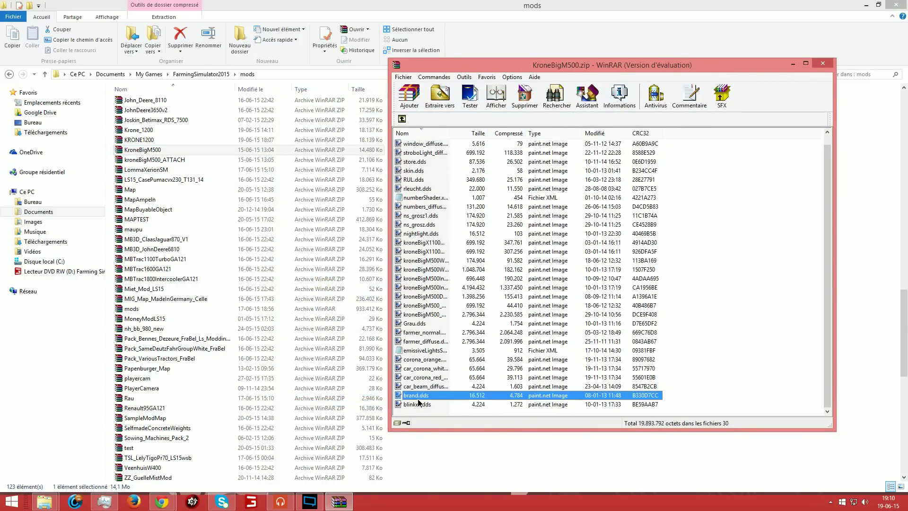
double_click(419, 396)
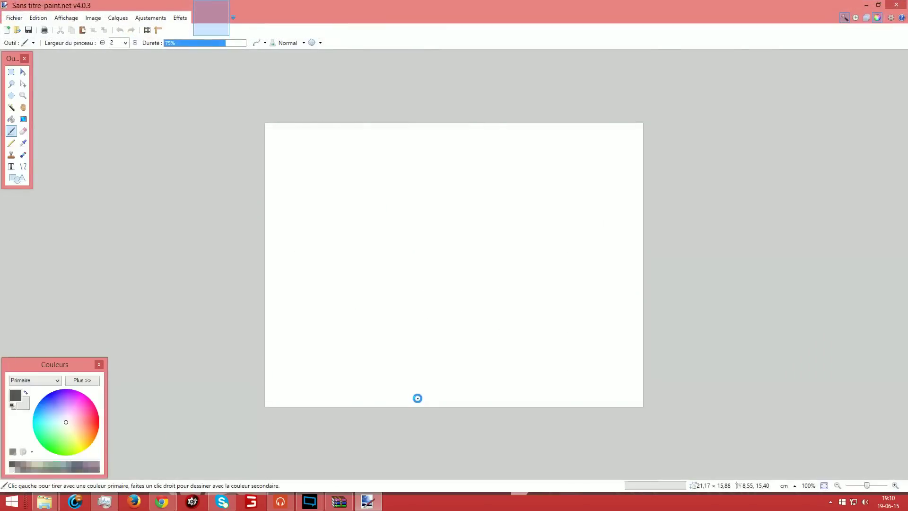
left_click(895, 4)
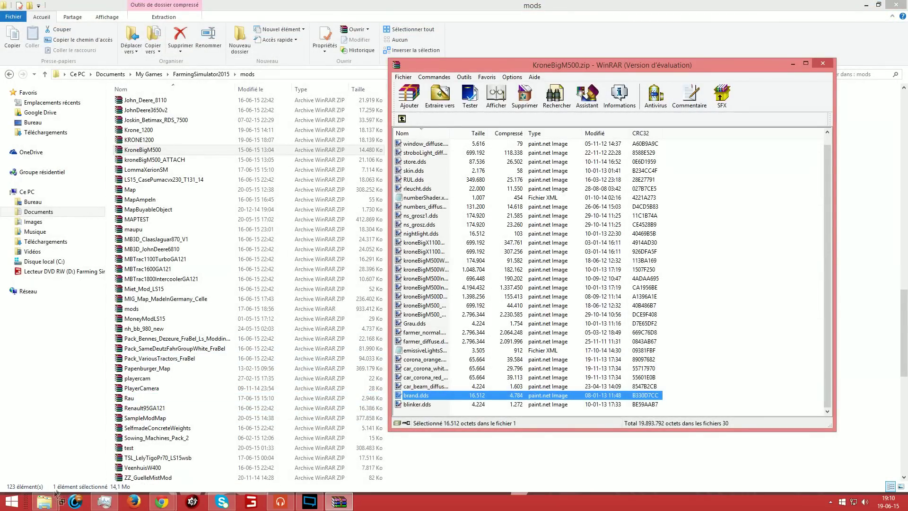
- Extract brand.dds from the KroneBigM500 archive into the baler mod's folder, Nouveau dossier (18)
mouse_move(44, 500)
left_click_drag(139, 467, 139, 469)
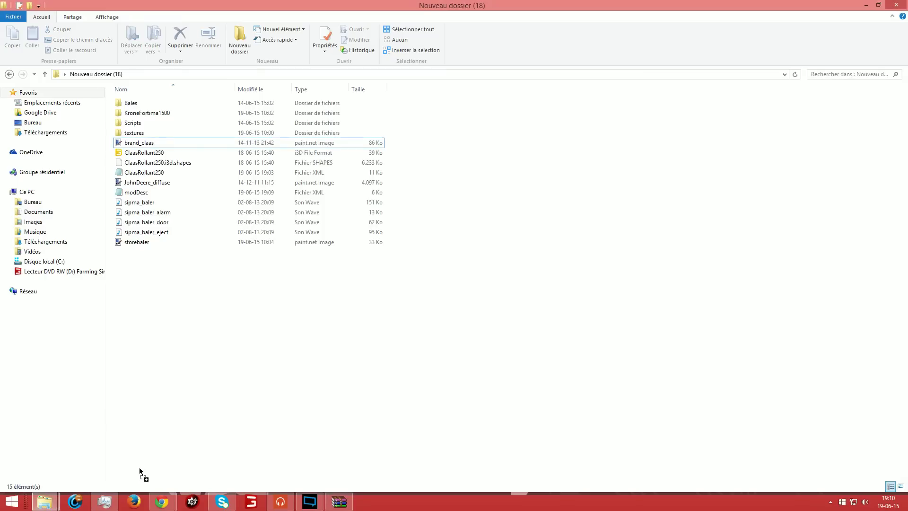
left_click_drag(216, 336, 218, 335)
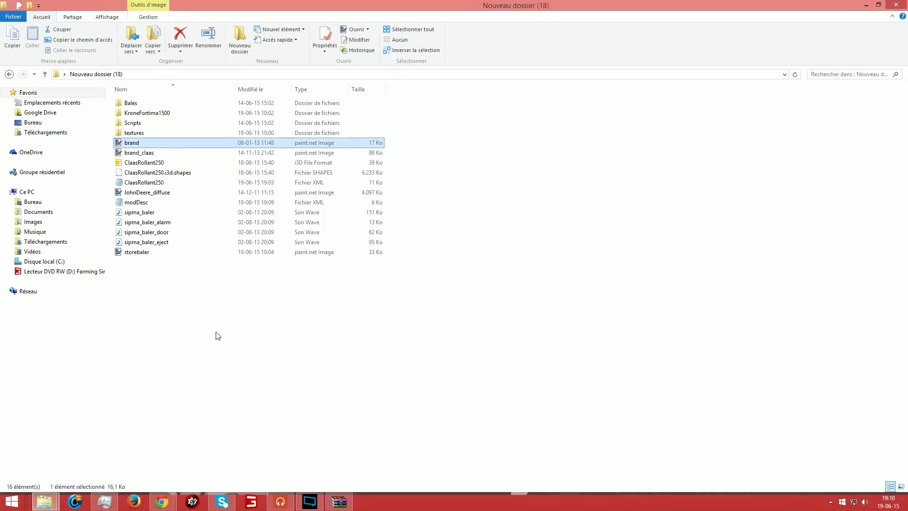
- Copy the name of the old brand_claas image, delete that file, and rename the brand image as brand_claas
right_click(132, 150)
left_click(179, 386)
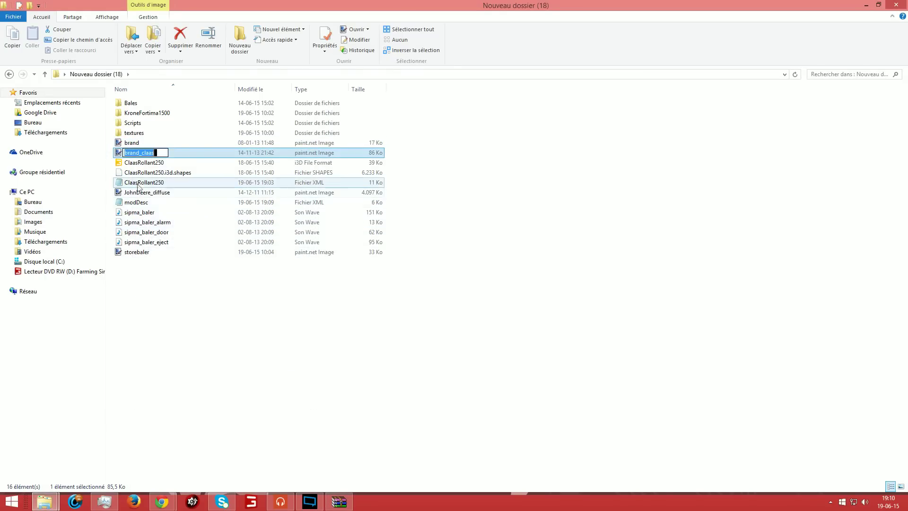
right_click(143, 153)
left_click(168, 186)
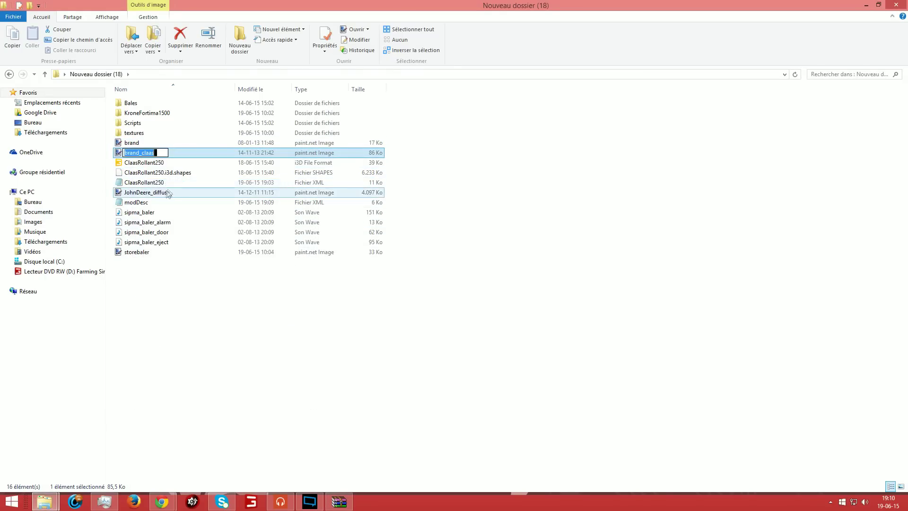
left_click(210, 355)
left_click(158, 153)
key("Delete")
left_click(149, 142)
right_click(151, 147)
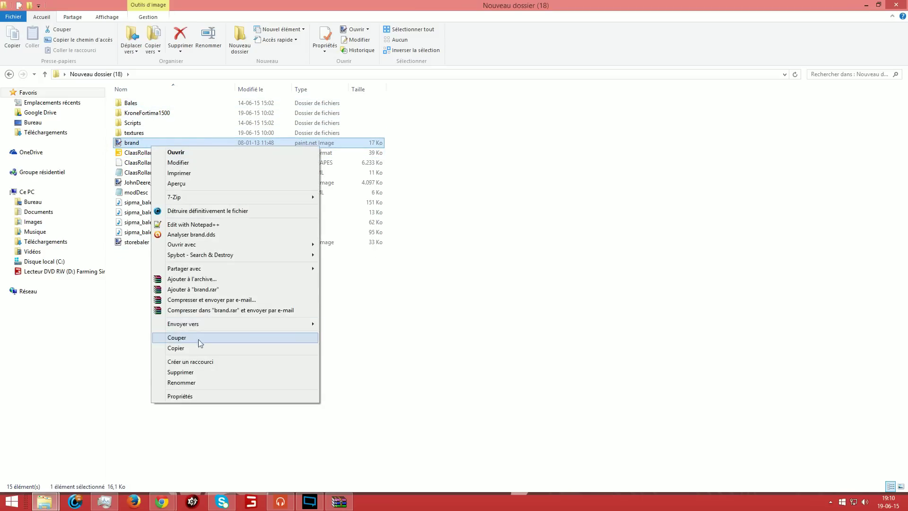
left_click(195, 384)
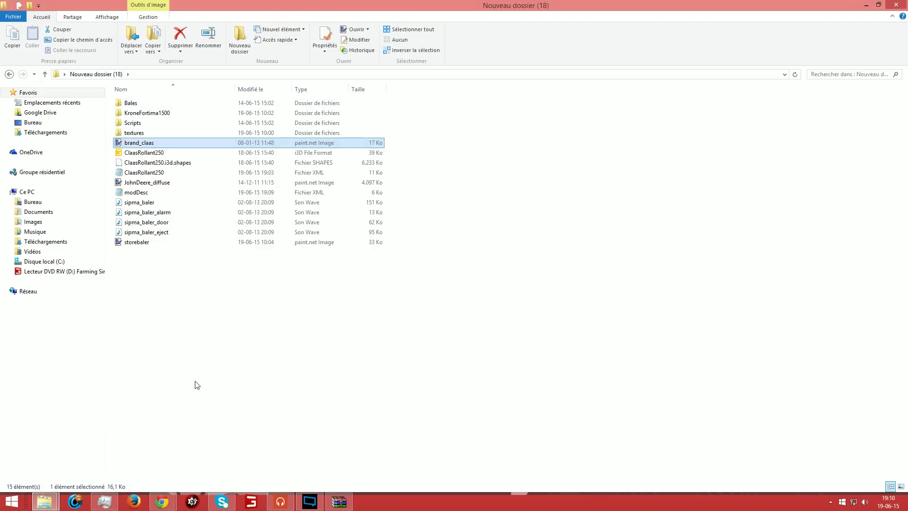
- View the replaced brand_claas image in paint.net, close it, and close the KroneBigM500 archive
double_click(135, 142)
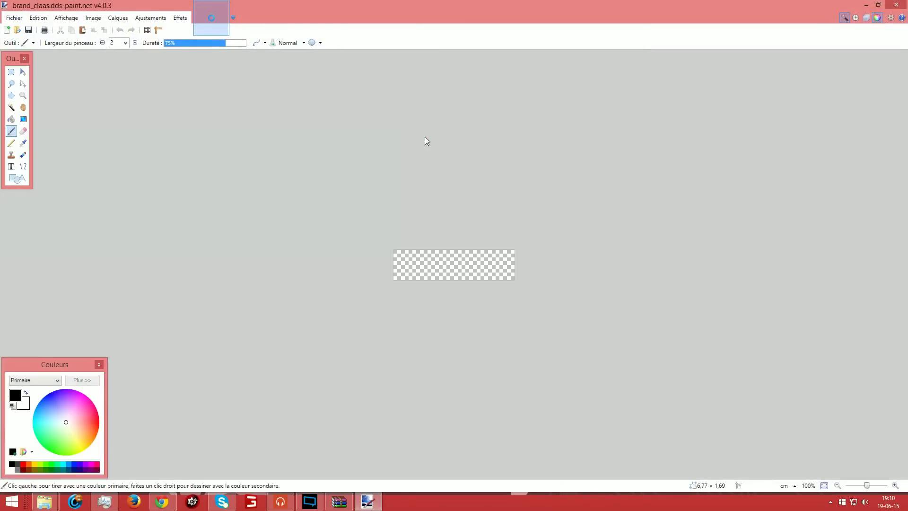
left_click(896, 6)
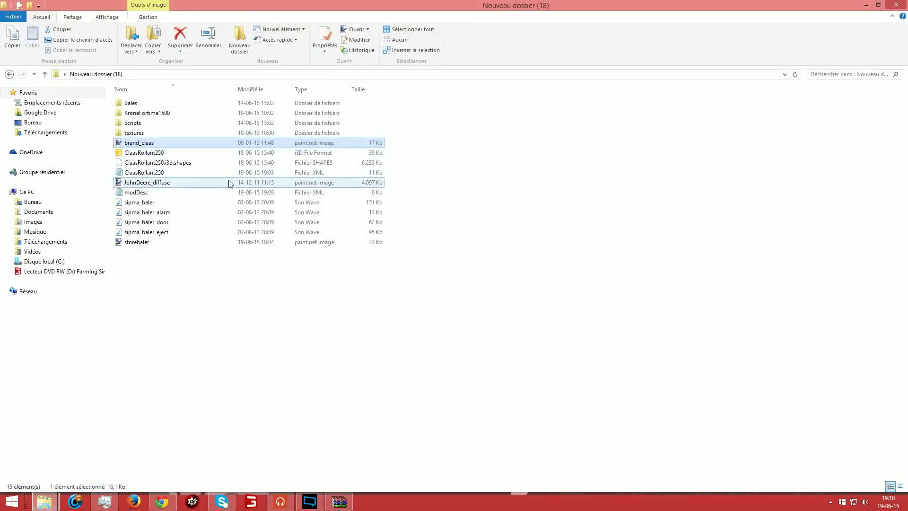
left_click(159, 152)
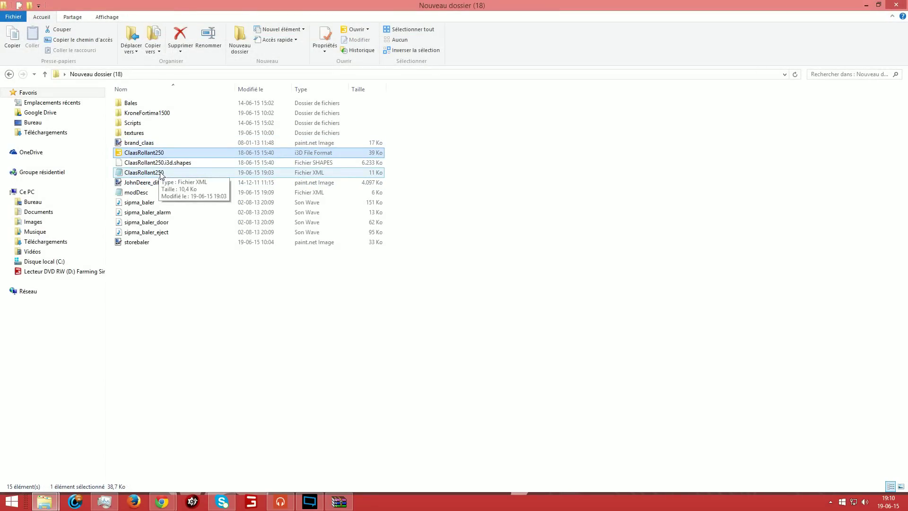
left_click(344, 508)
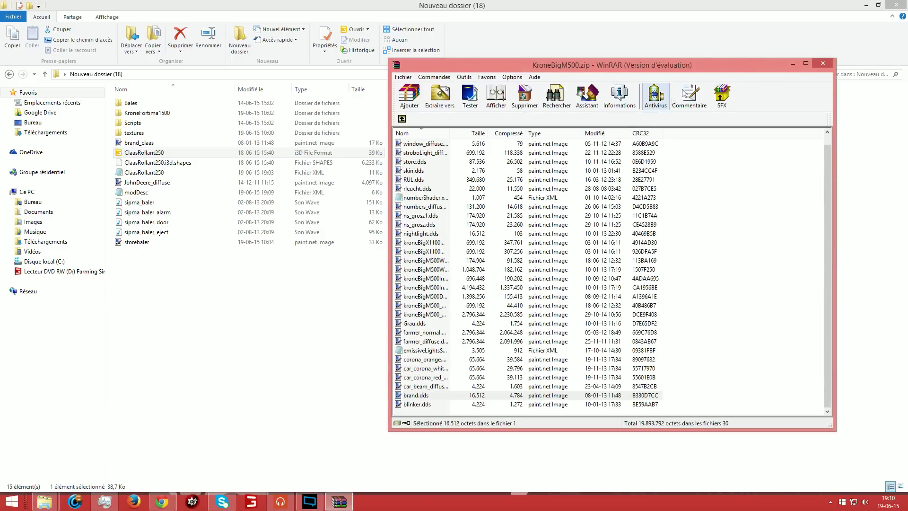
left_click(816, 66)
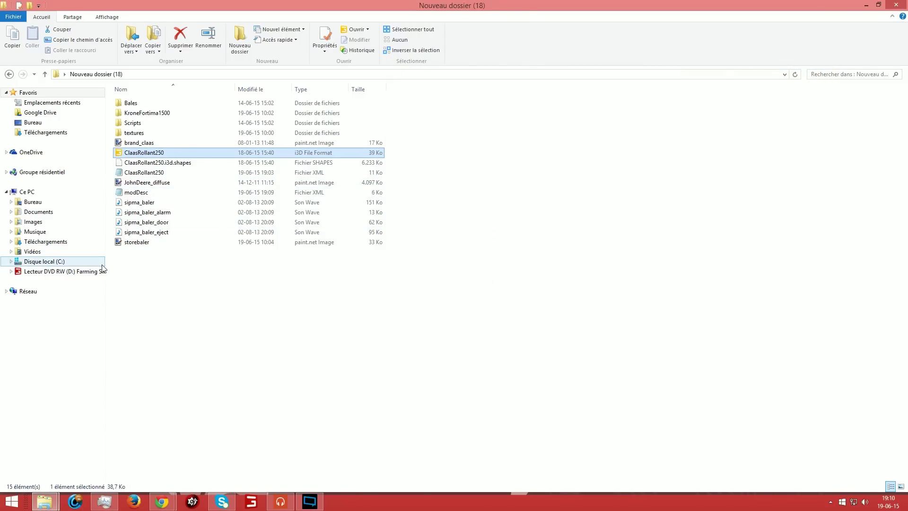
left_click(134, 144, "ctrl")
left_click(135, 144)
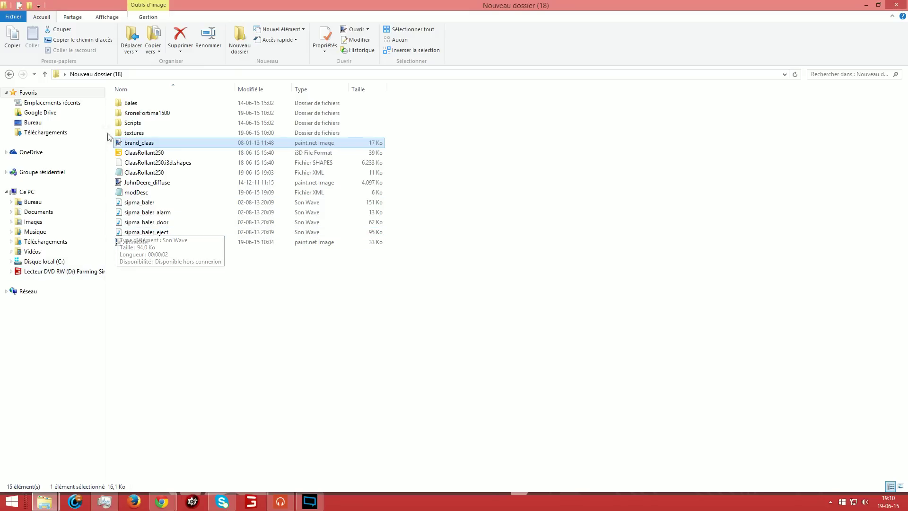
- Open roundbaleGrass from the Bales folder in GIANTS Editor, inspect the bale model up close, and close the editor
double_click(141, 103)
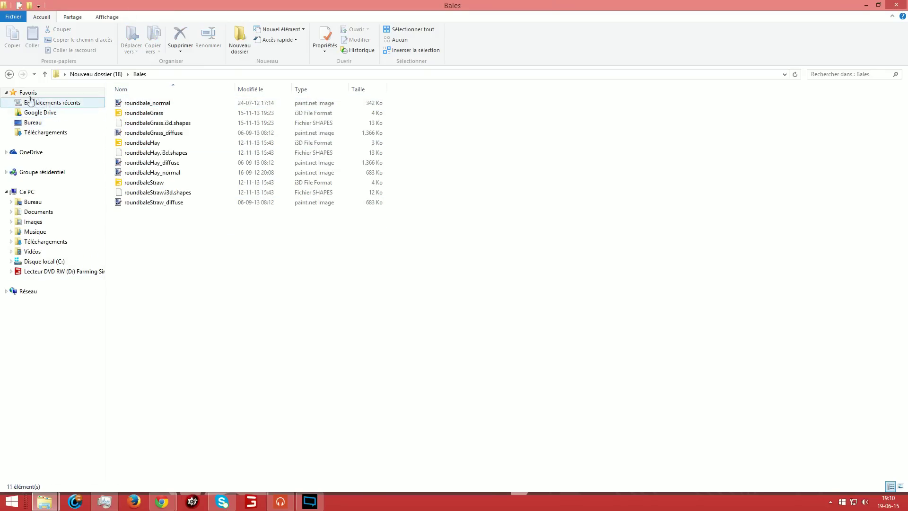
double_click(132, 114)
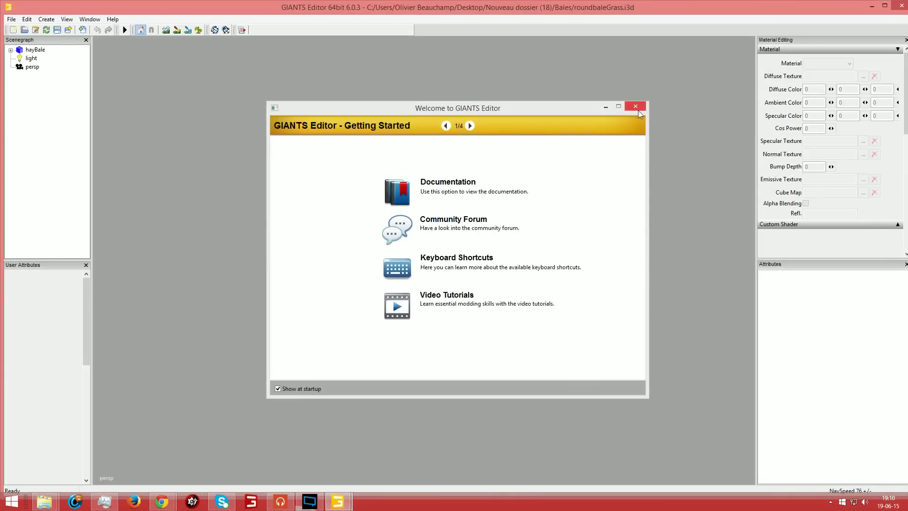
left_click(636, 107)
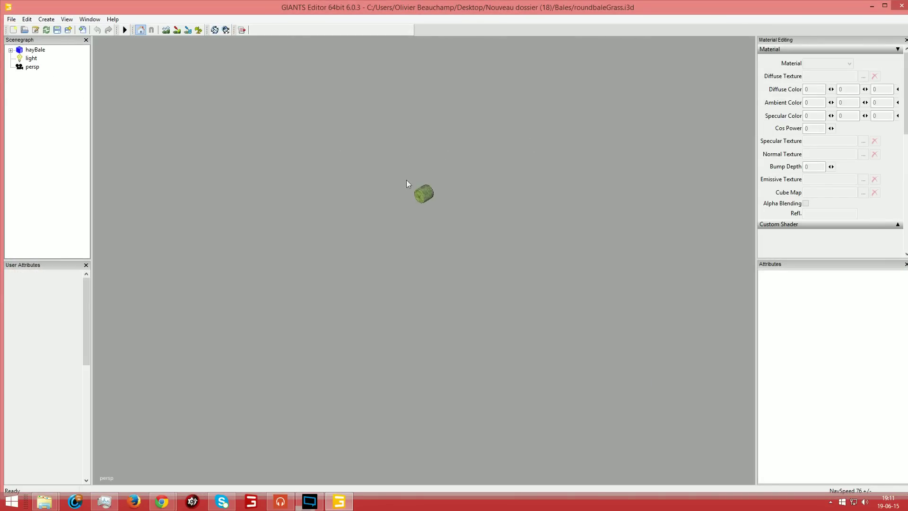
left_click_drag(421, 177, 527, 171)
scroll(527, 170, "up", 5)
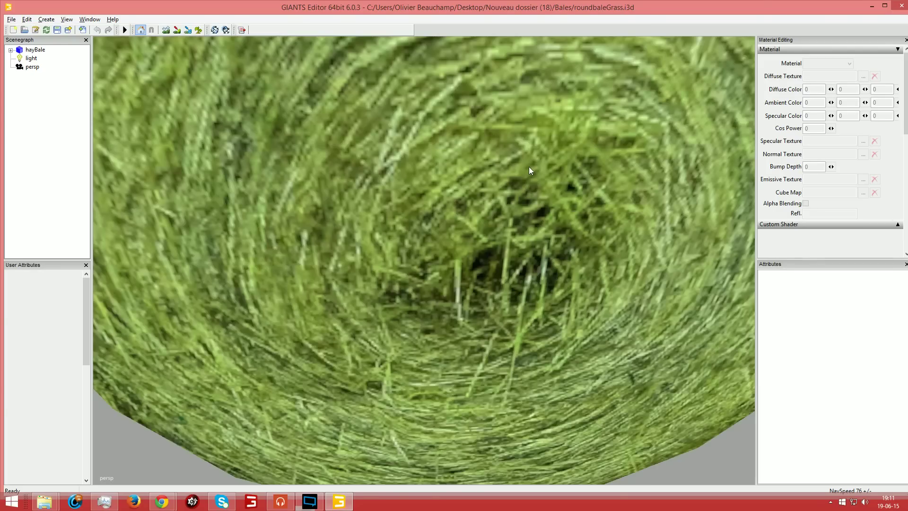
scroll(529, 166, "down", 5)
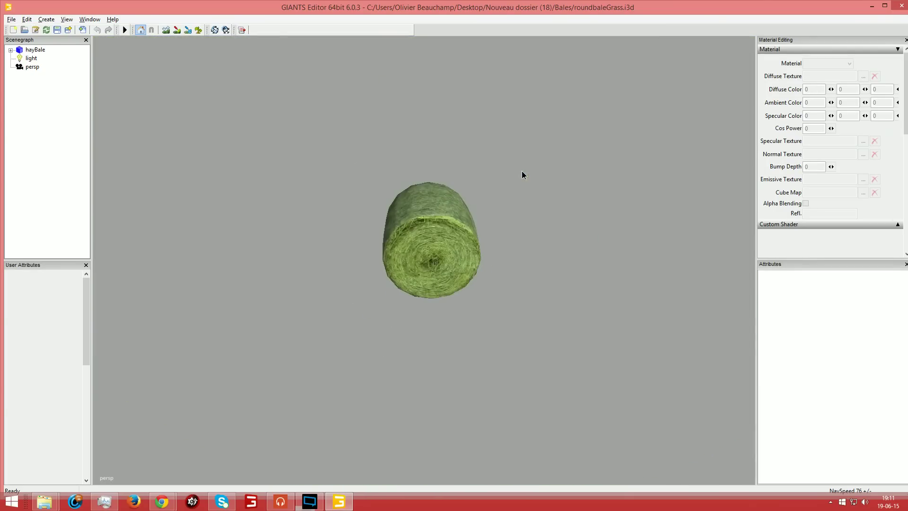
left_click(902, 6)
left_click(513, 260)
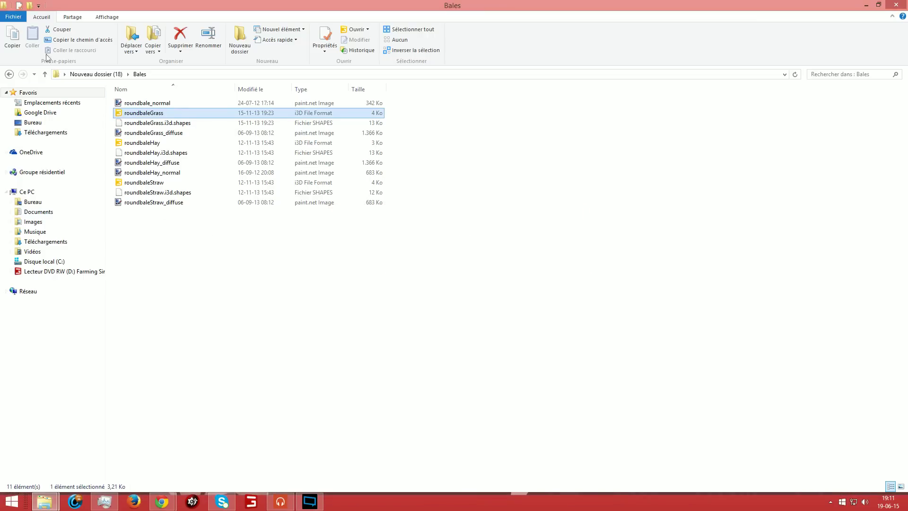
- Look through the mod's KroneFortima1500, Scripts and textures folders and return to the main mod folder
left_click(8, 74)
double_click(142, 113)
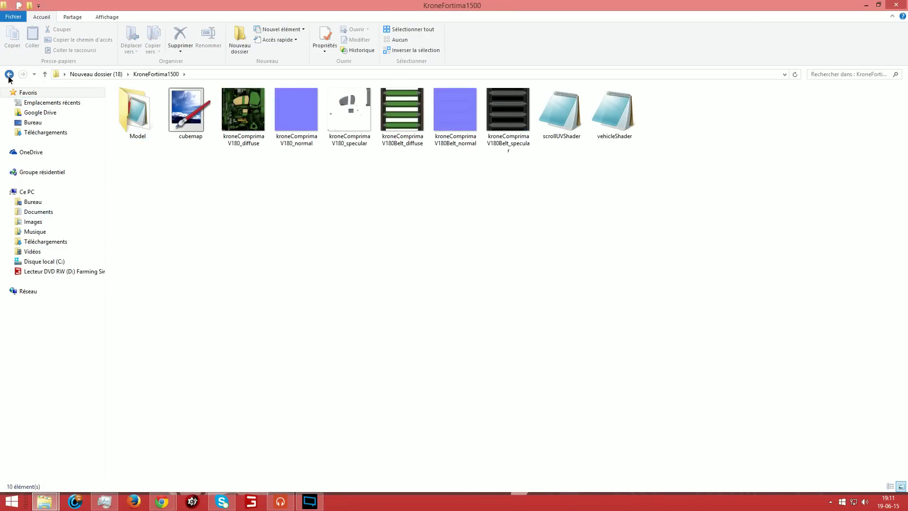
left_click(9, 76)
left_click(9, 76)
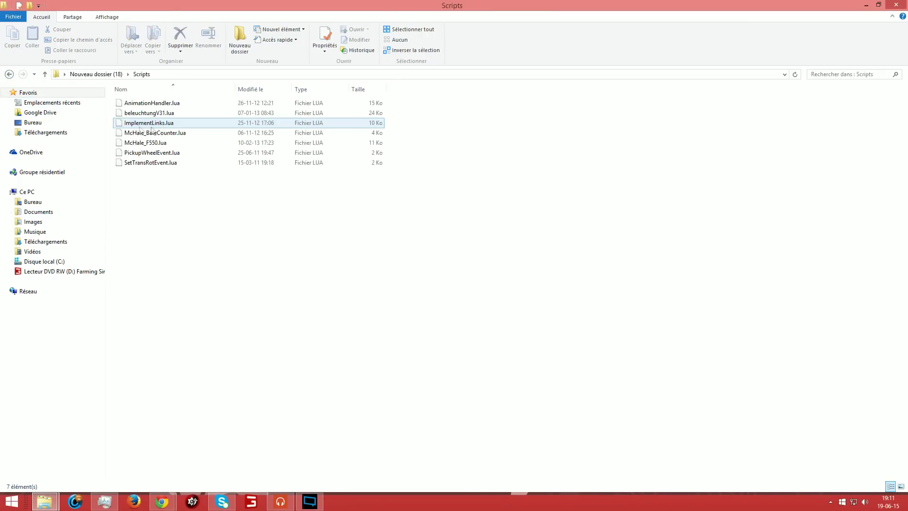
left_click(9, 75)
double_click(137, 123)
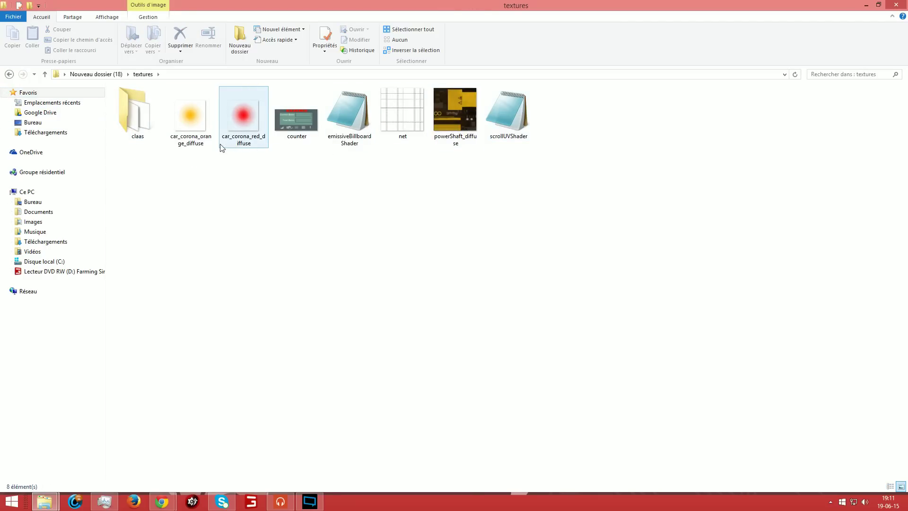
left_click(9, 74)
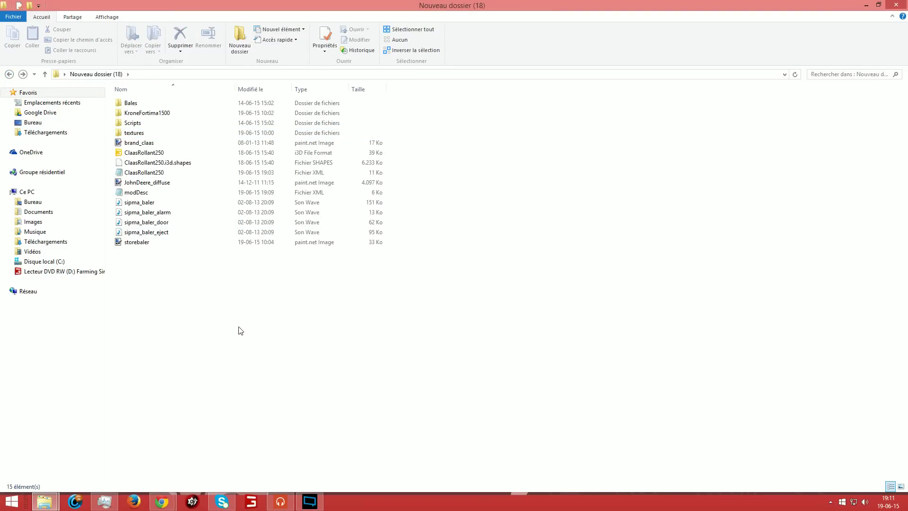
- Archive all the mod's files and folders with WinRAR as Krone1200.zip
left_click_drag(134, 260, 149, 95)
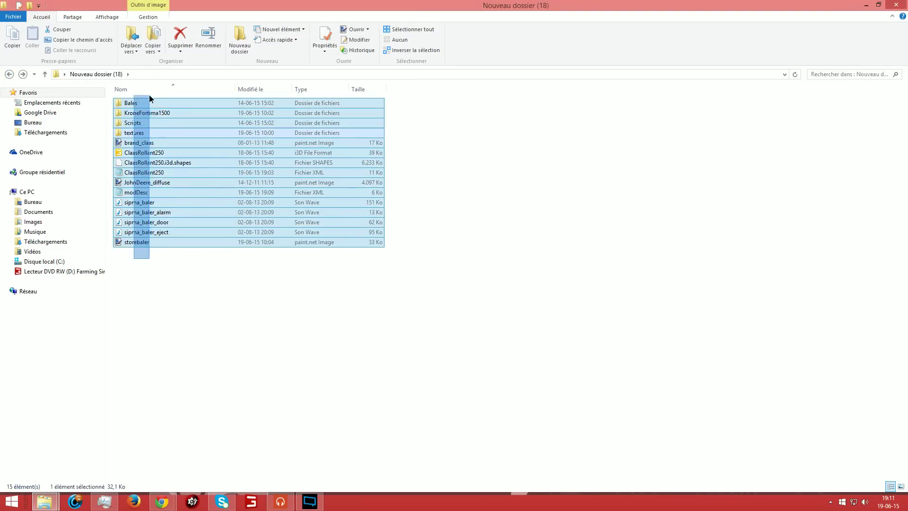
right_click(154, 151)
left_click(198, 225)
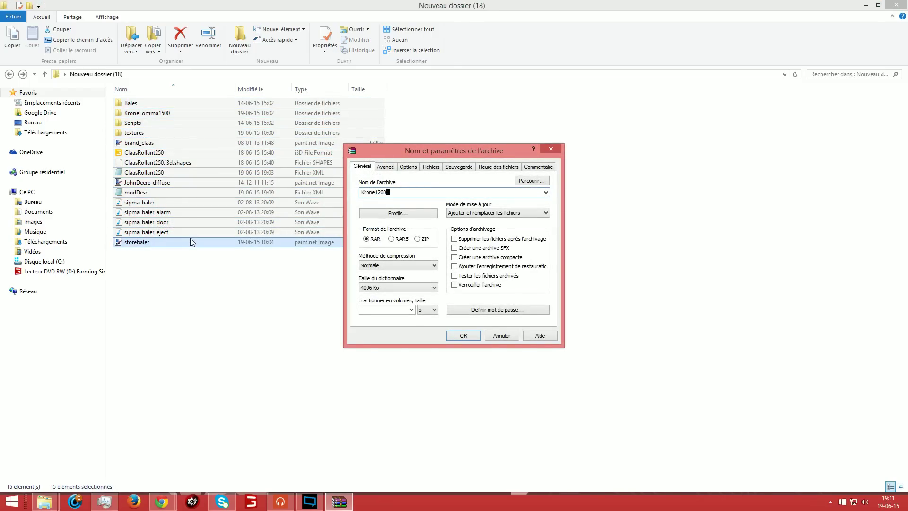
type("Krone1200.zip")
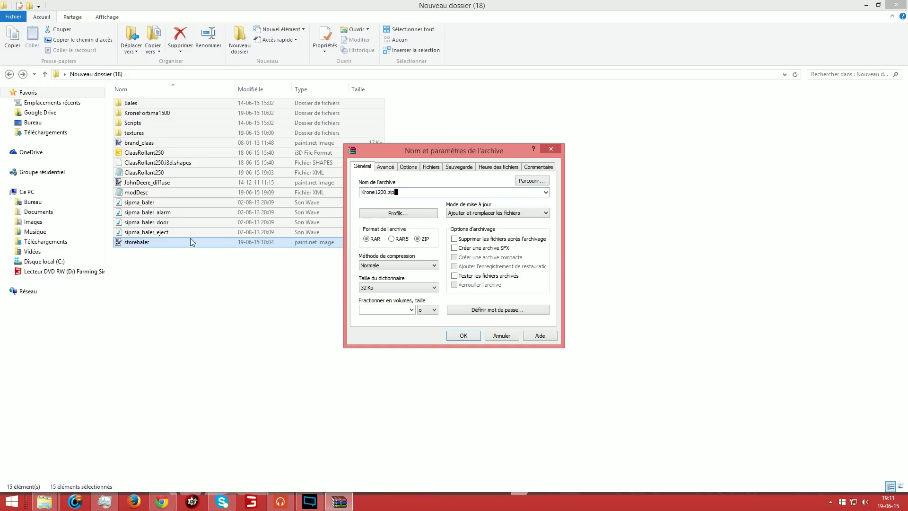
key("Return")
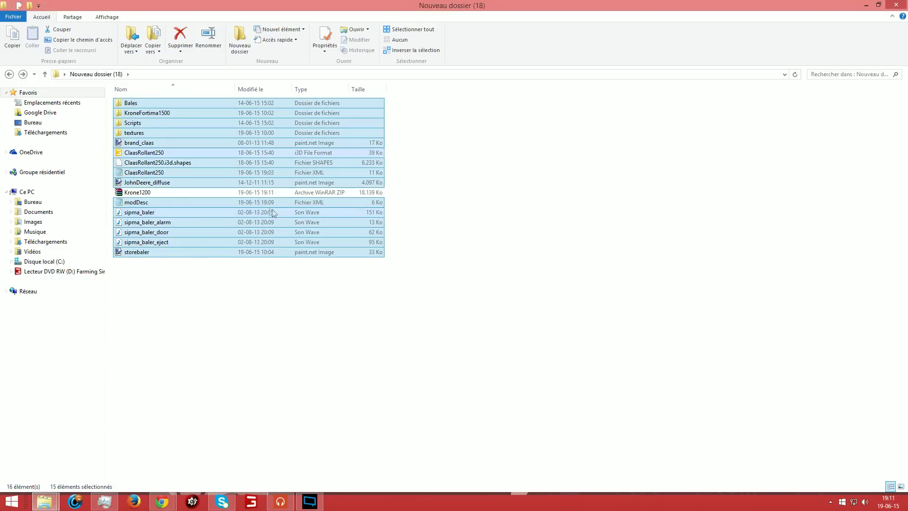
- Delete the newly made Krone1200 archive from the mod folder
left_click(239, 194)
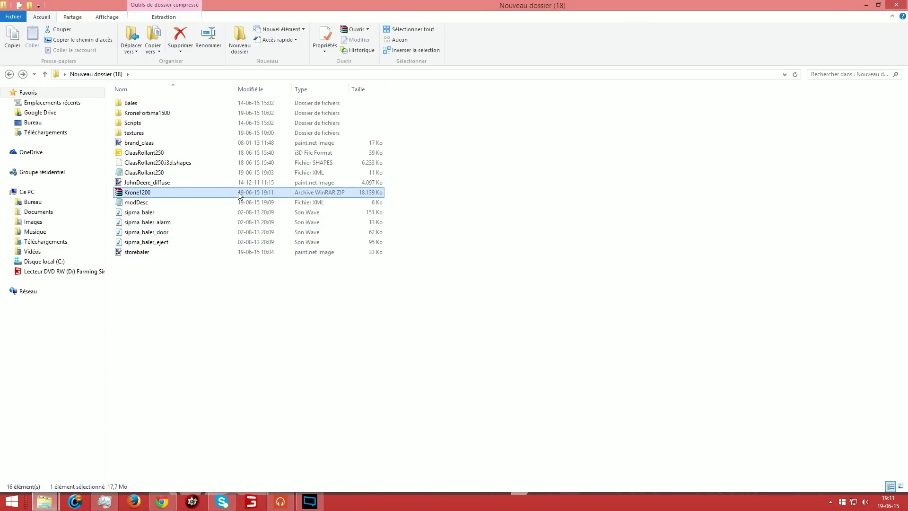
right_click(238, 192)
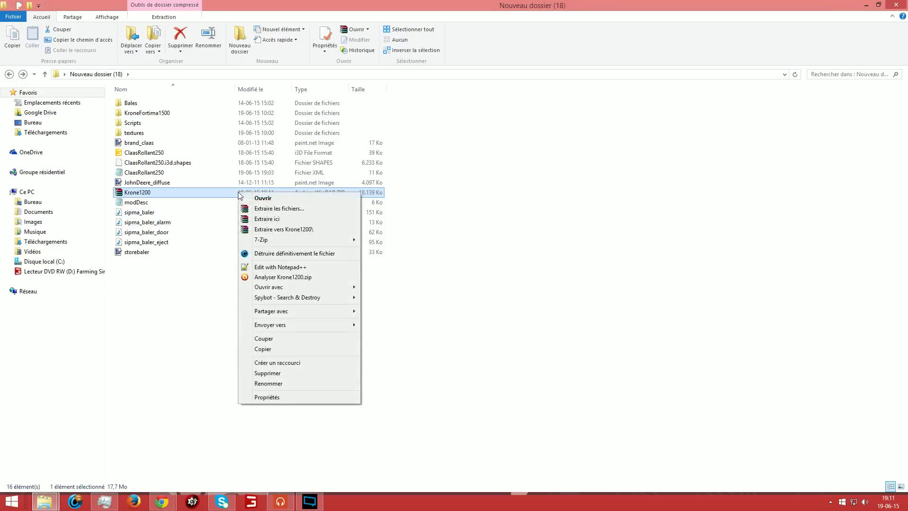
left_click(286, 374)
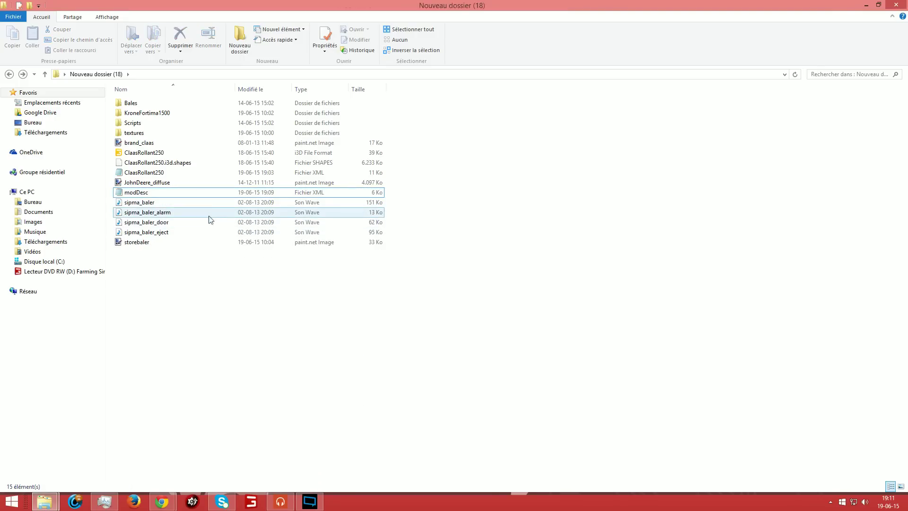
- Archive all the mod's files and folders with WinRAR as Krone1200 in ZIP format
left_click_drag(165, 271, 166, 97)
right_click(192, 148)
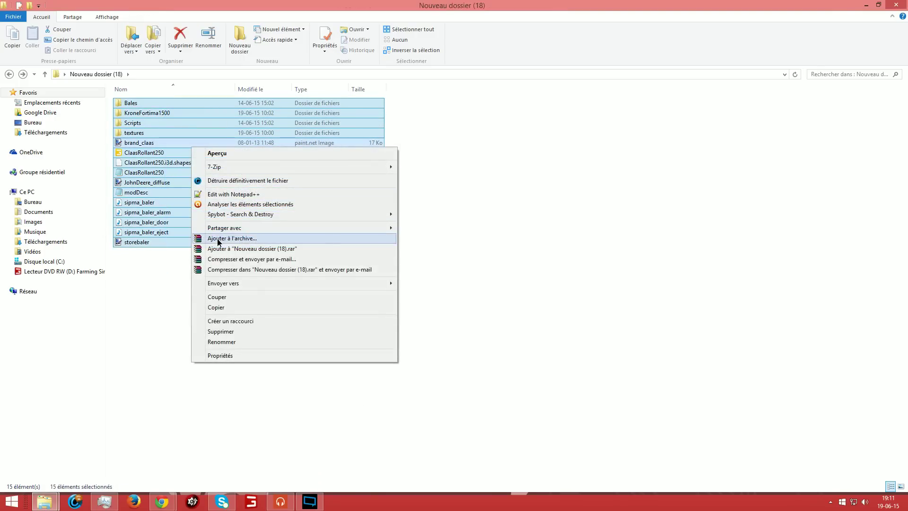
left_click(217, 238)
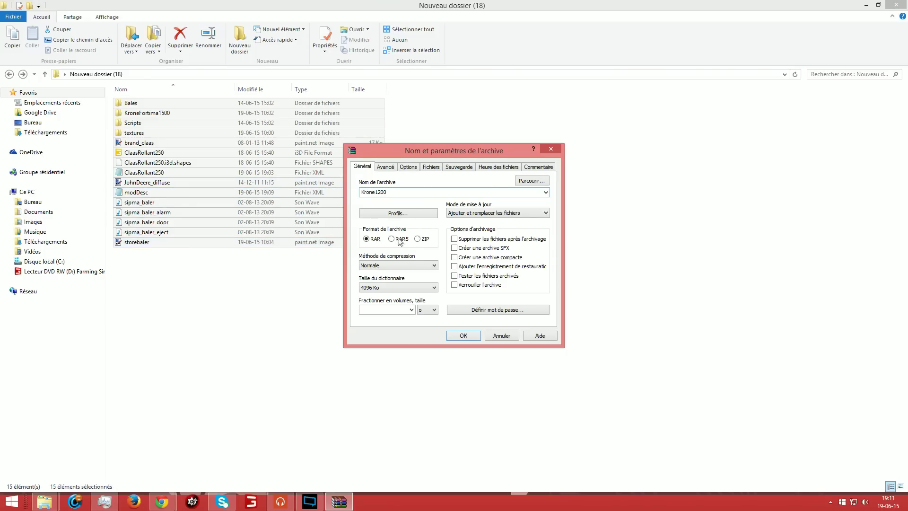
left_click(418, 239)
left_click(463, 335)
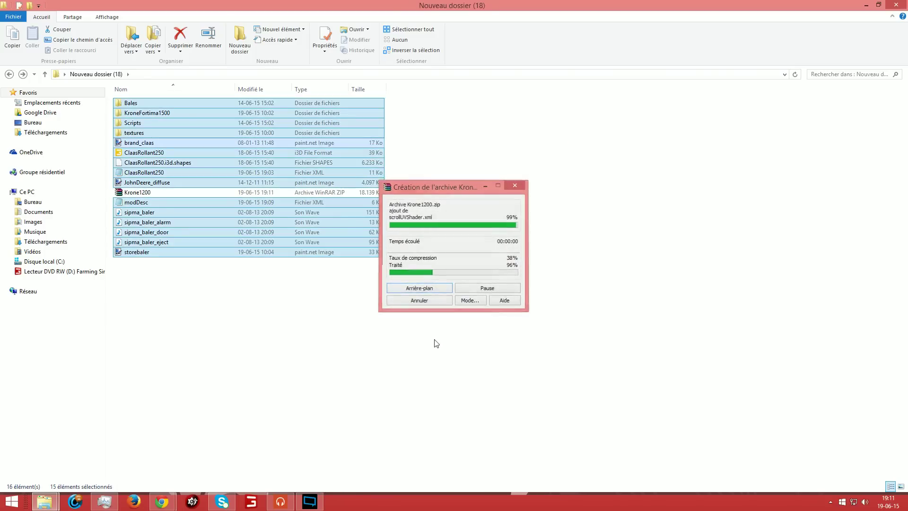
- Copy the Krone1200 archive into the FarmingSimulator2015 mods folder, replacing the existing KRONE1200 archive
left_click(310, 193)
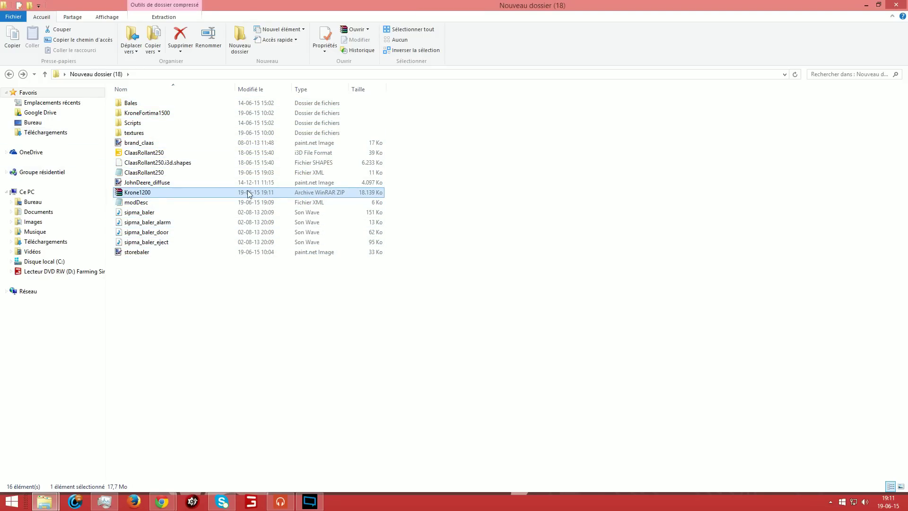
right_click(306, 194)
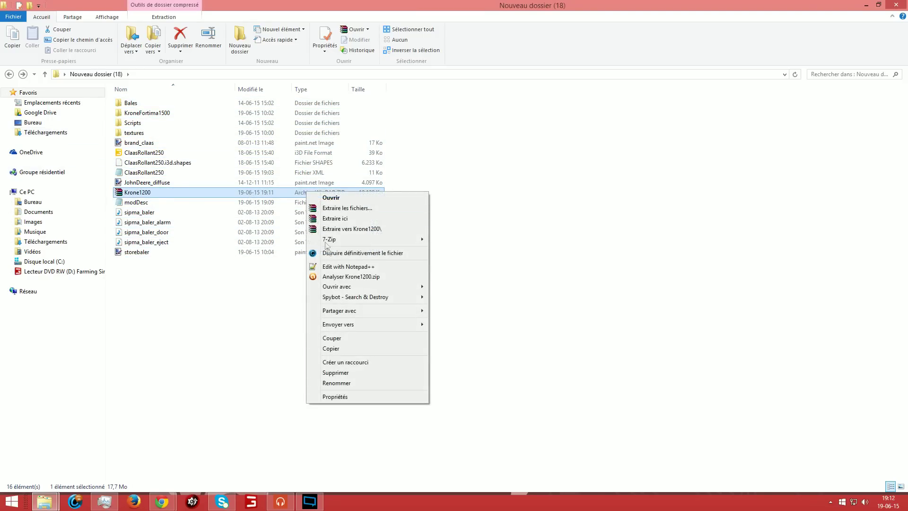
left_click(333, 350)
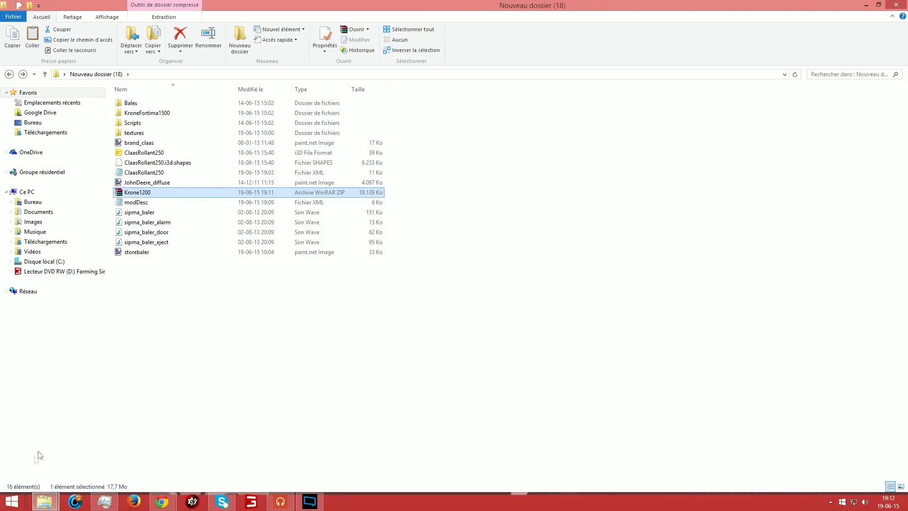
left_click(44, 501)
left_click(59, 428)
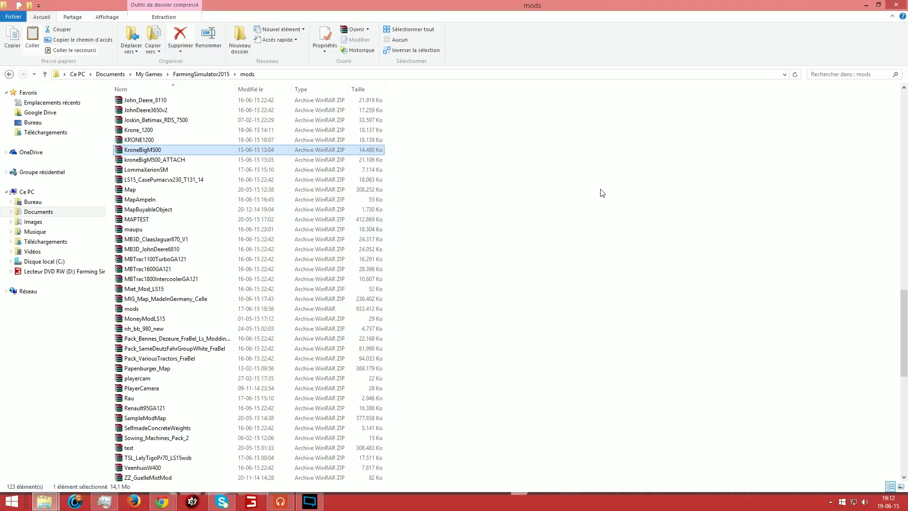
left_click(139, 141)
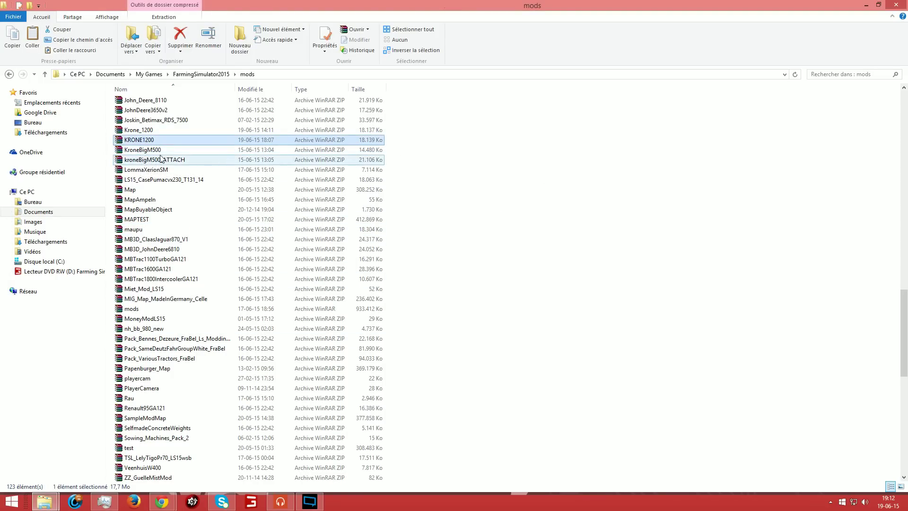
left_click(458, 174)
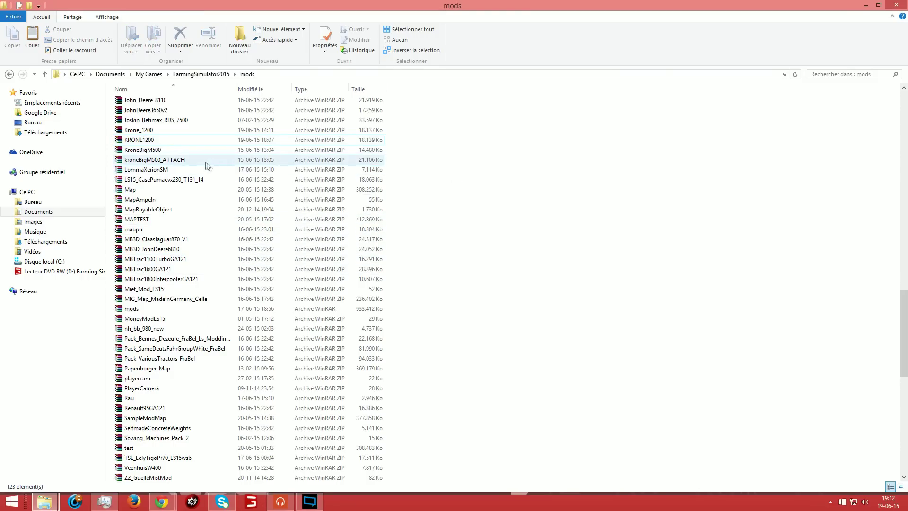
left_click_drag(144, 143, 906, 180)
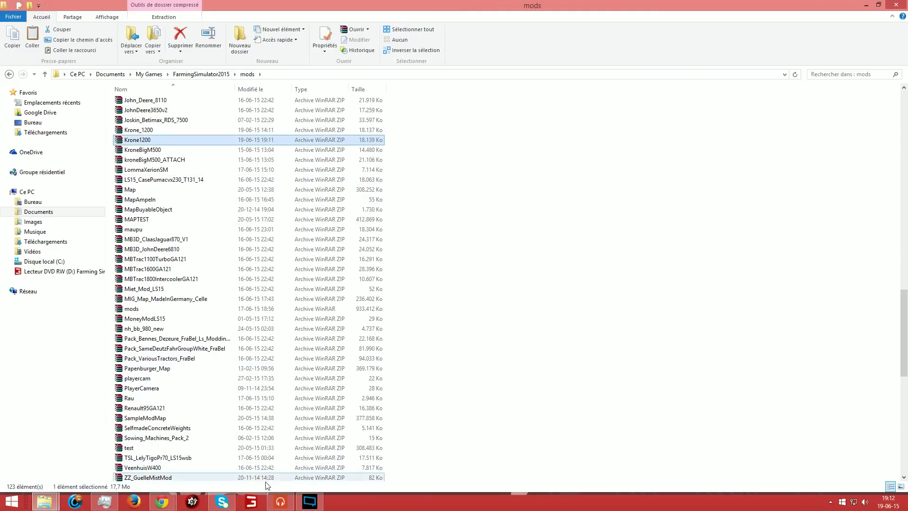
- Switch to Farming Simulator 15, check the KRONE1200 baler's details in the shop's Balles category, and leave the shop
left_click(260, 501)
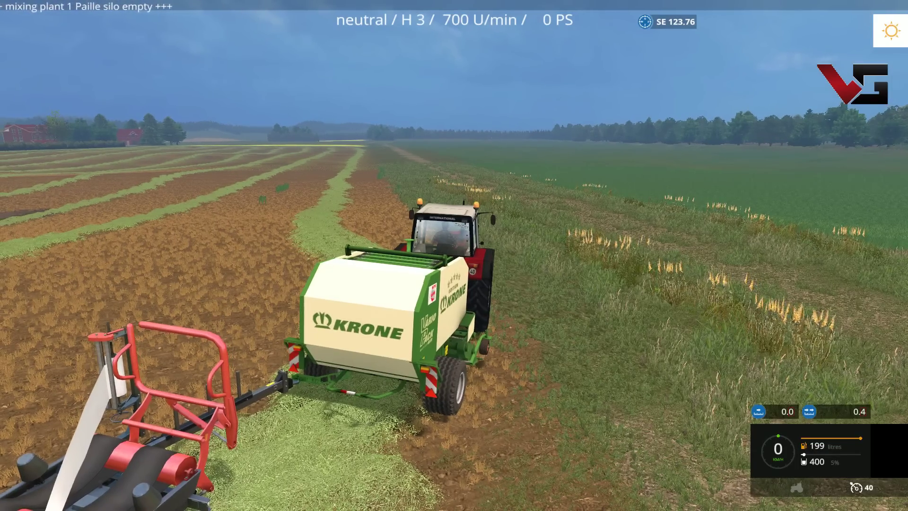
key("p")
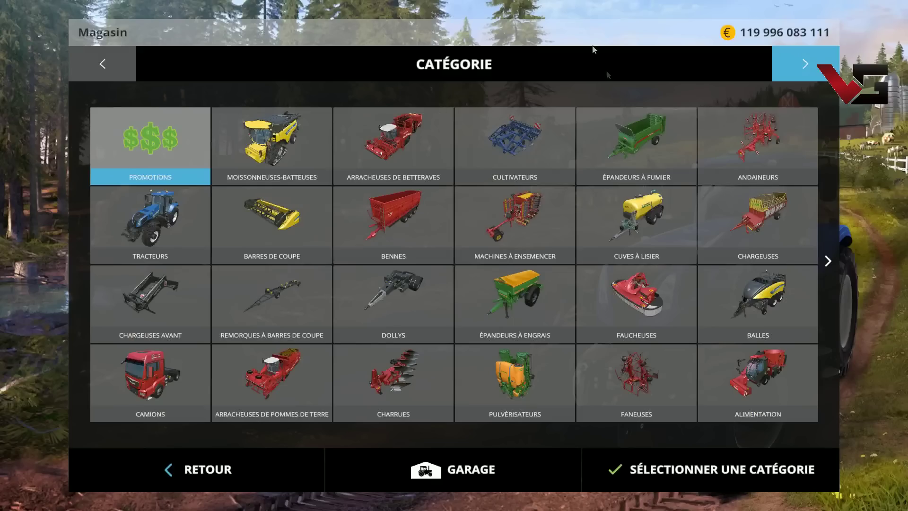
left_click(775, 64)
left_click(782, 65)
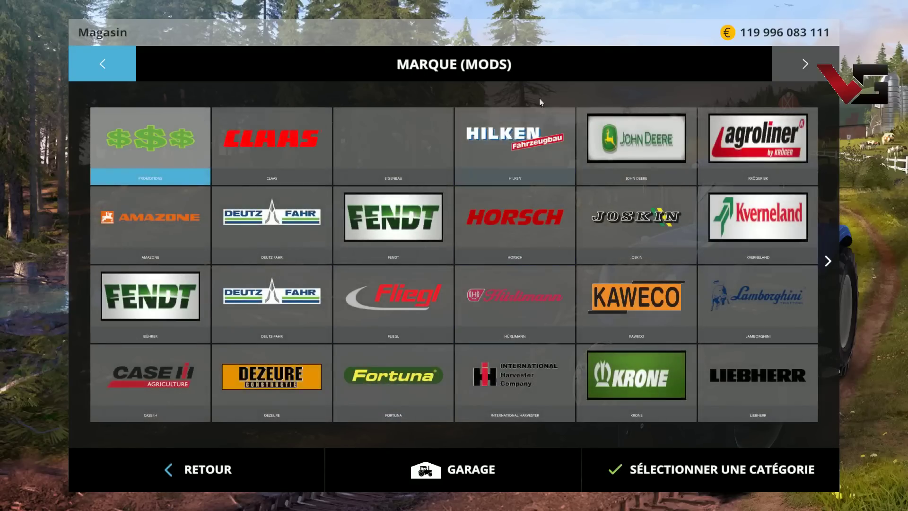
left_click(131, 66)
left_click(374, 367)
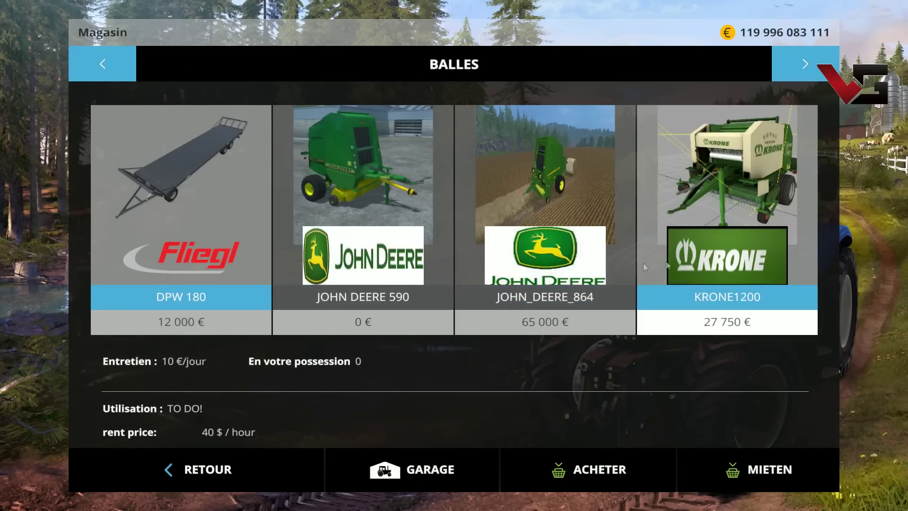
left_click(679, 280)
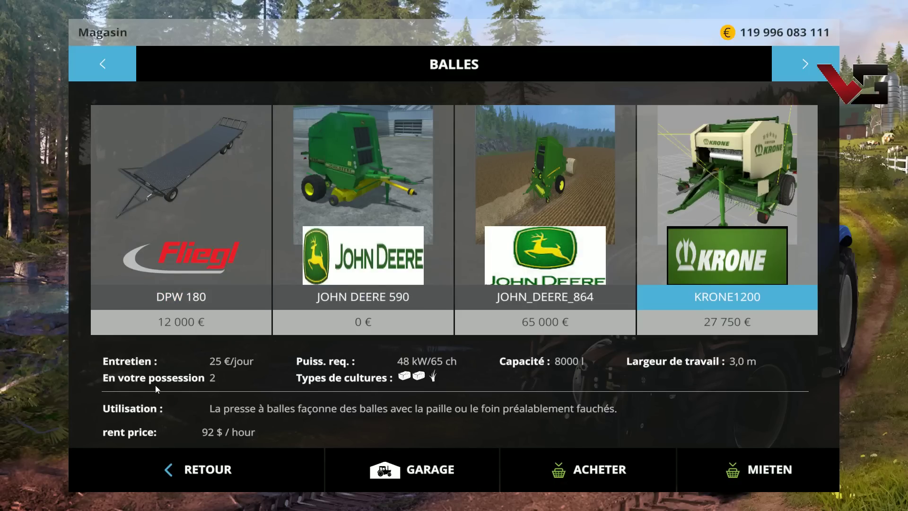
key("Escape")
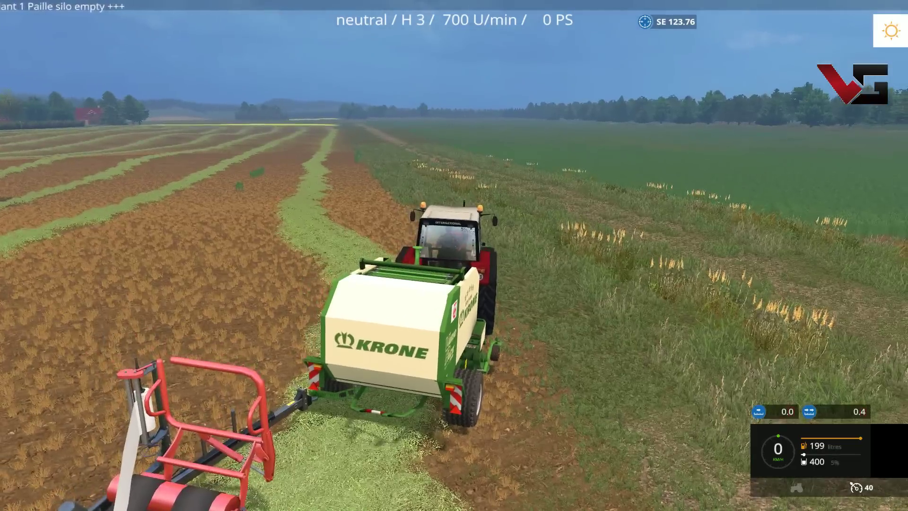
scroll(454, 255, "down", 3)
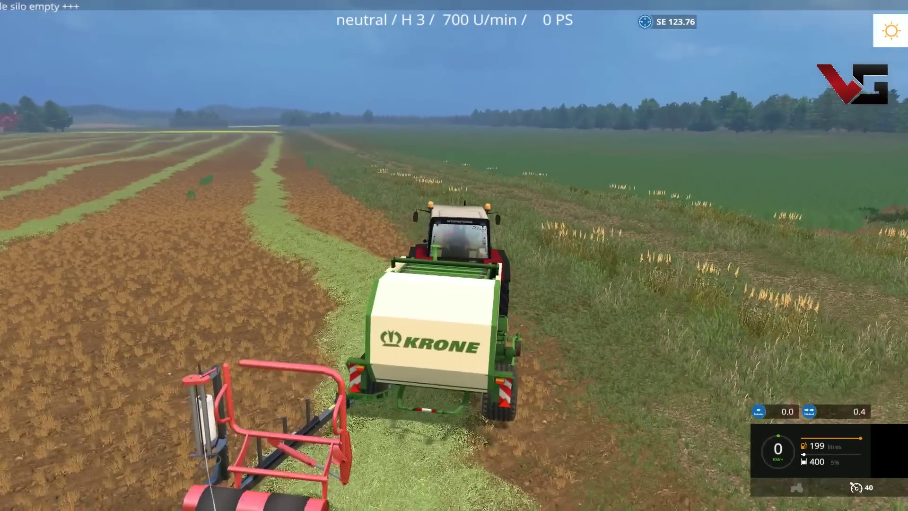
scroll(454, 255, "down", 3)
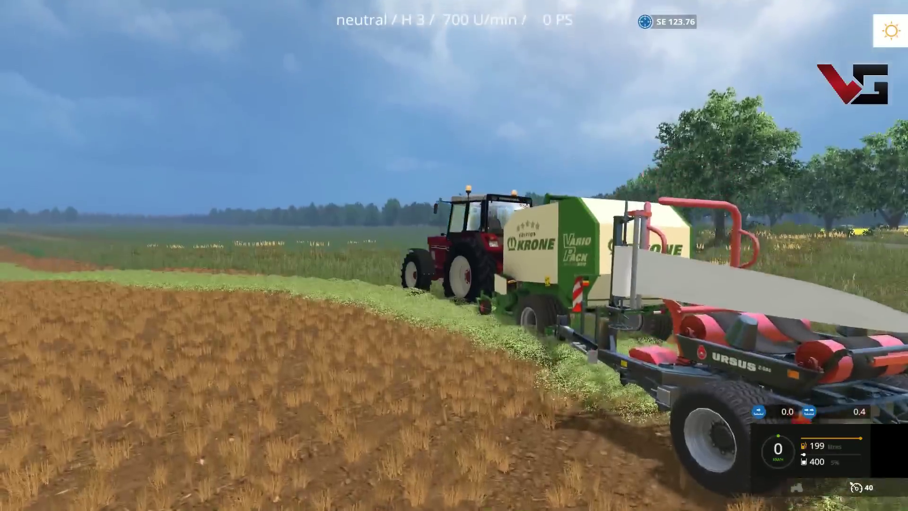
scroll(454, 255, "up", 3)
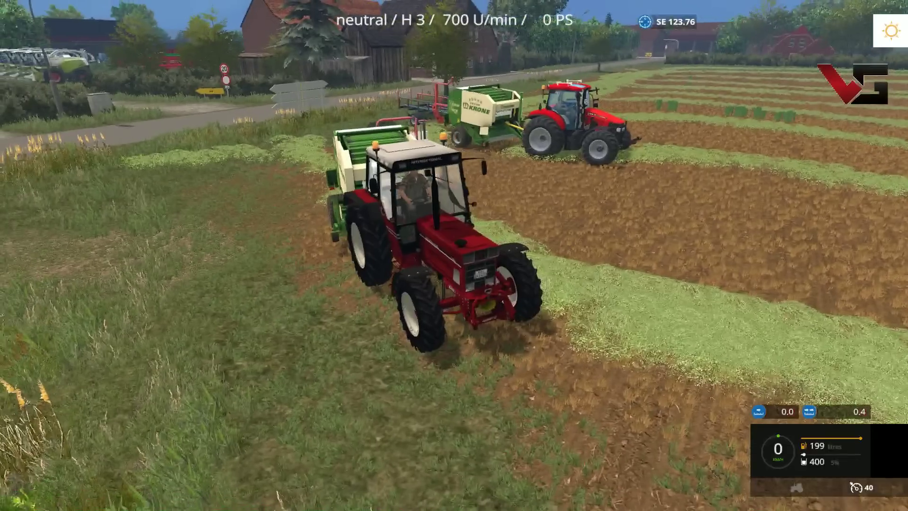
left_click_drag(454, 256, 681, 256)
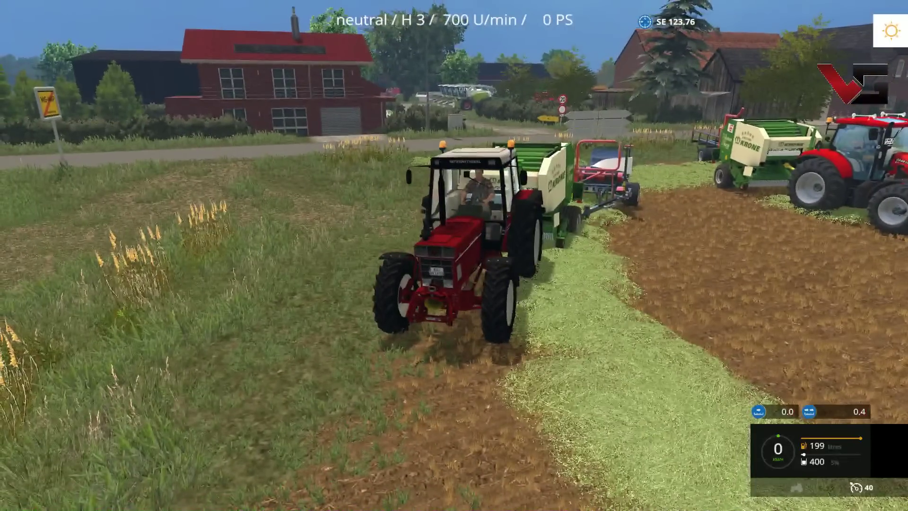
left_click_drag(454, 255, 478, 255)
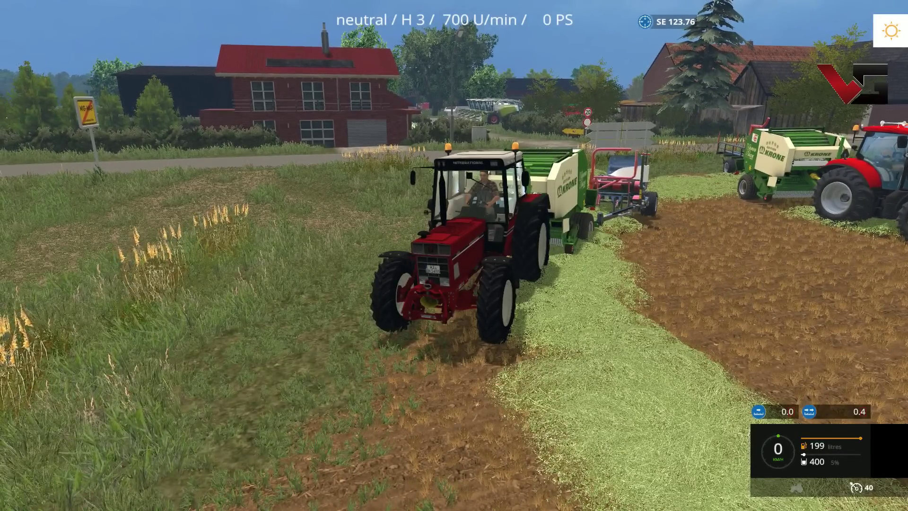
left_click_drag(454, 255, 454, 258)
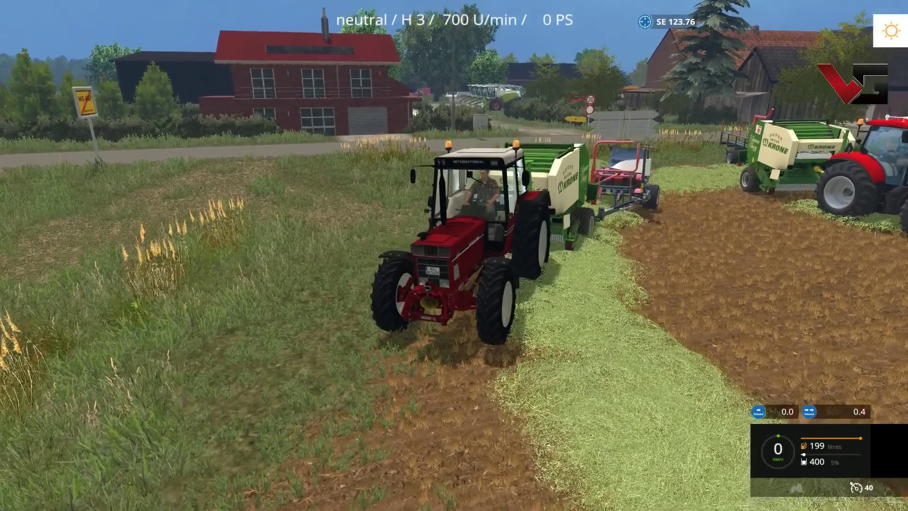